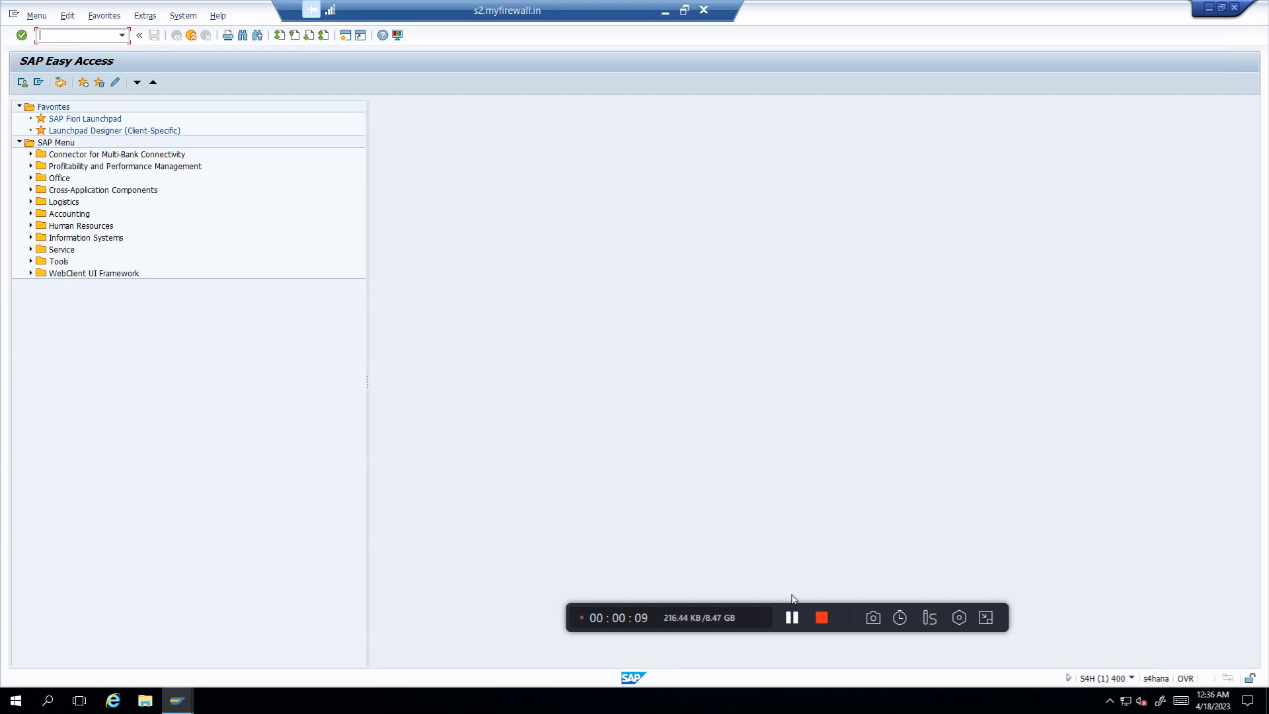
Run the program FINS_CFIN_APAR_CPAY_SWITCH from the SE38 ABAP Editor.
{"action": "left_click_drag", "start_coordinate": [576, 614], "coordinate": [918, 687]}
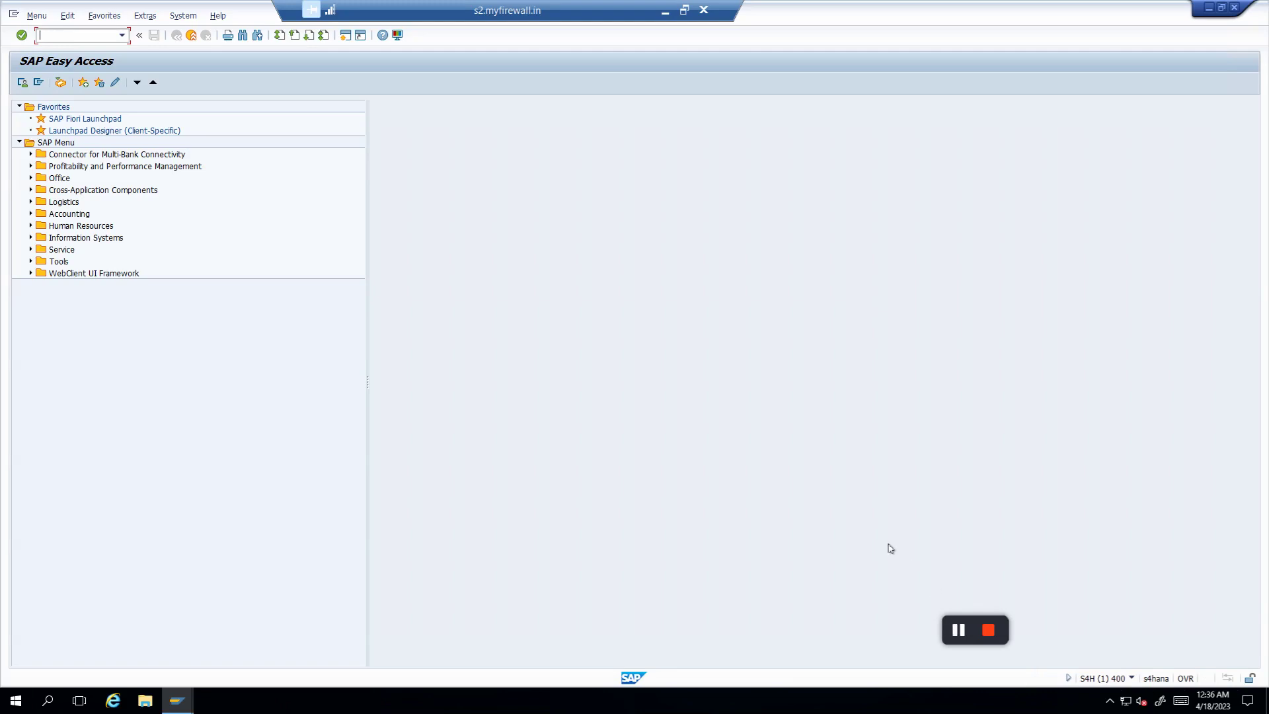
{"action": "mouse_move", "coordinate": [966, 621]}
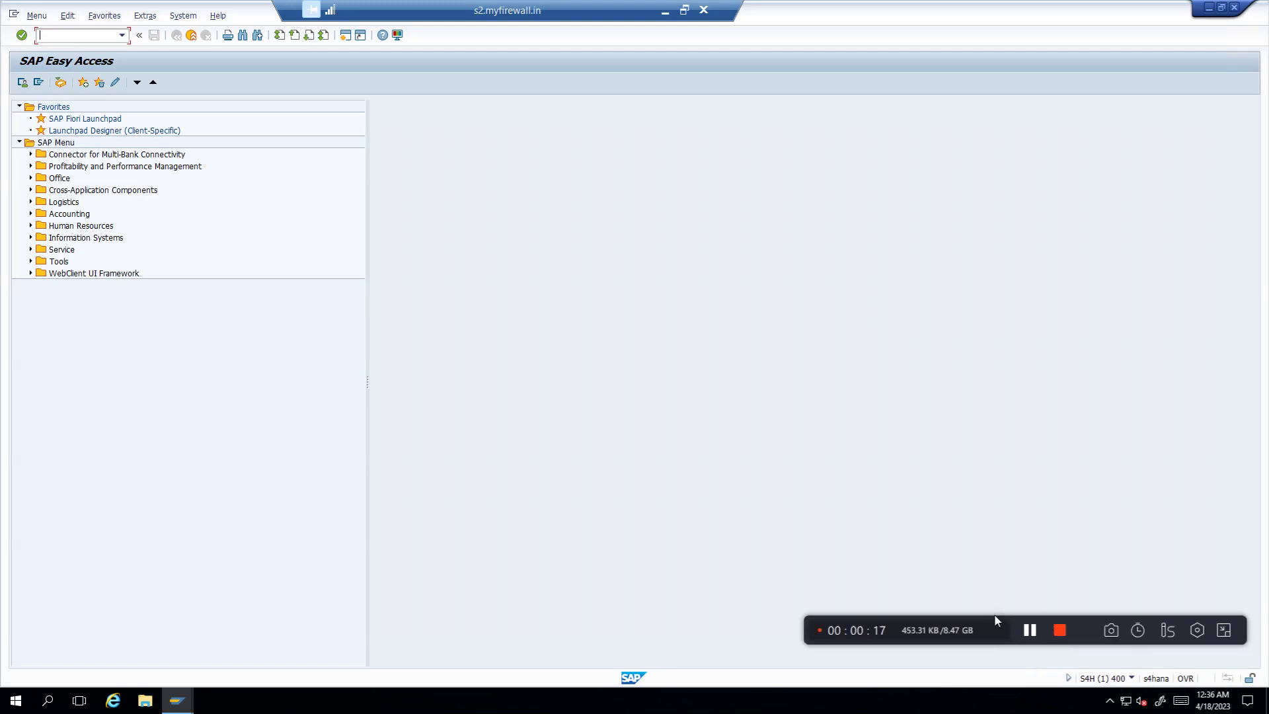
{"action": "left_click_drag", "start_coordinate": [812, 618], "coordinate": [827, 680]}
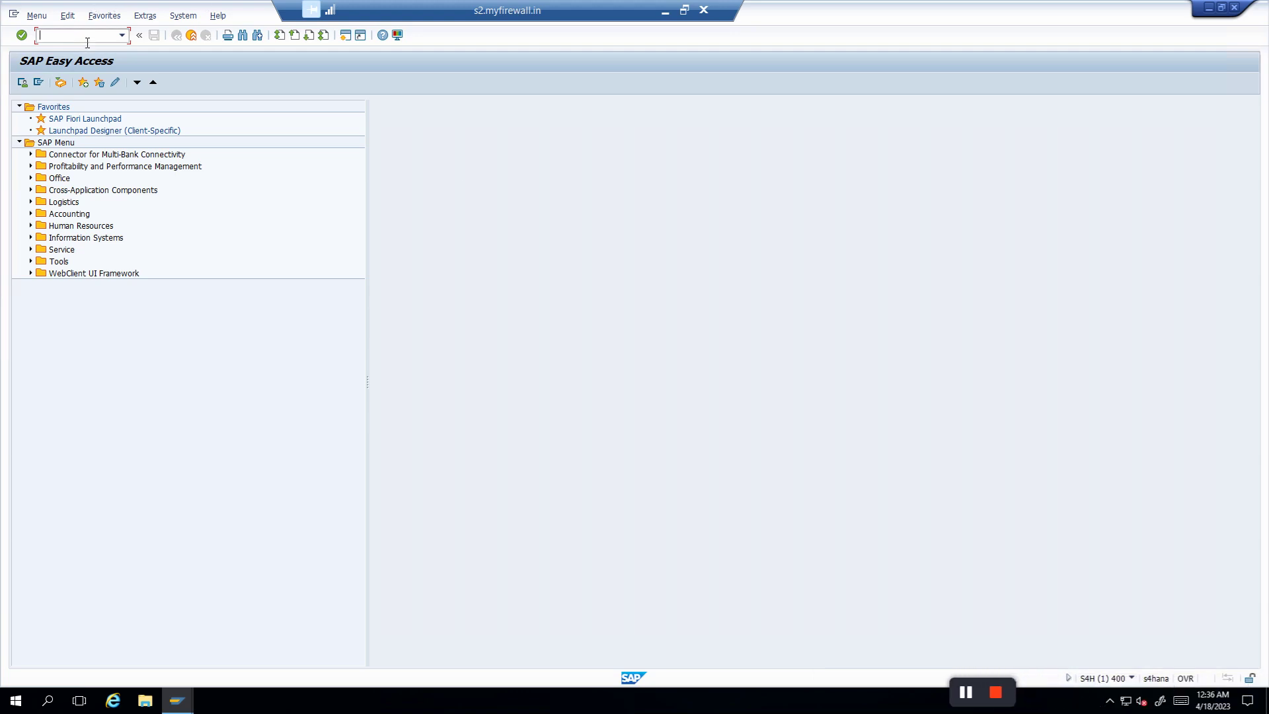
{"action": "type", "text": "se38"}
{"action": "key", "text": "Return"}
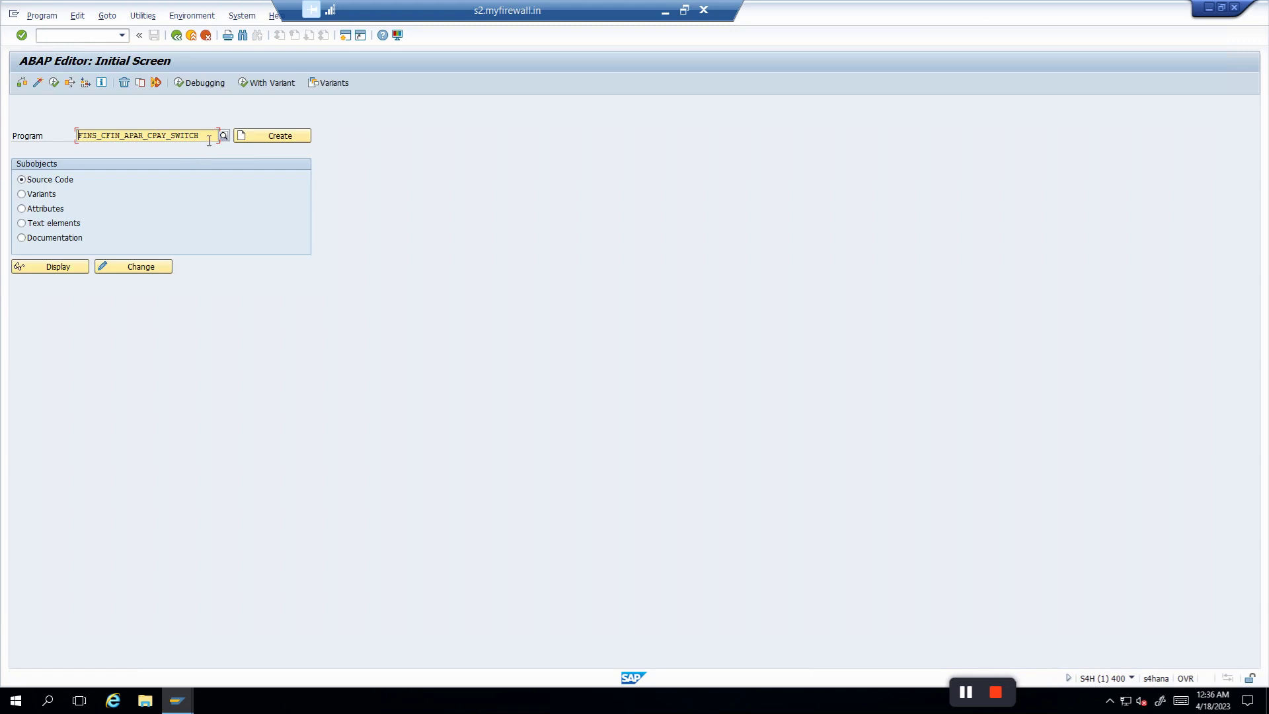
{"action": "left_click_drag", "start_coordinate": [200, 135], "coordinate": [76, 137]}
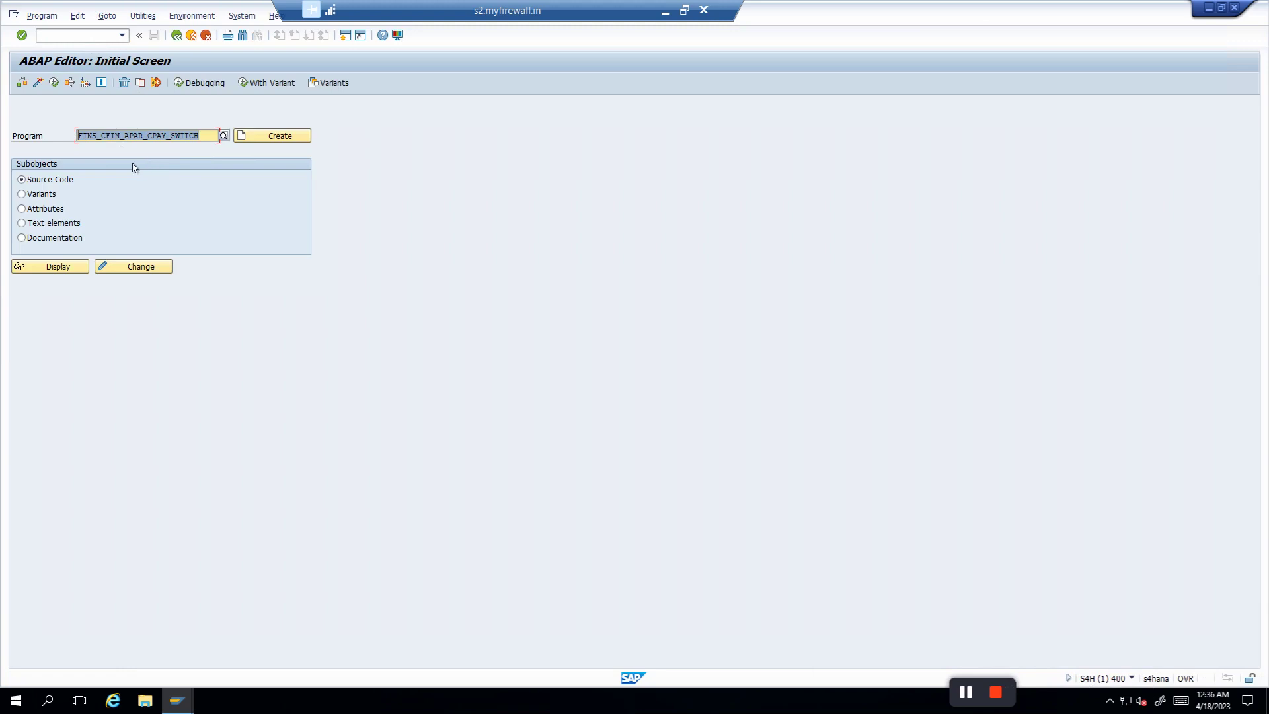
{"action": "left_click", "coordinate": [55, 85]}
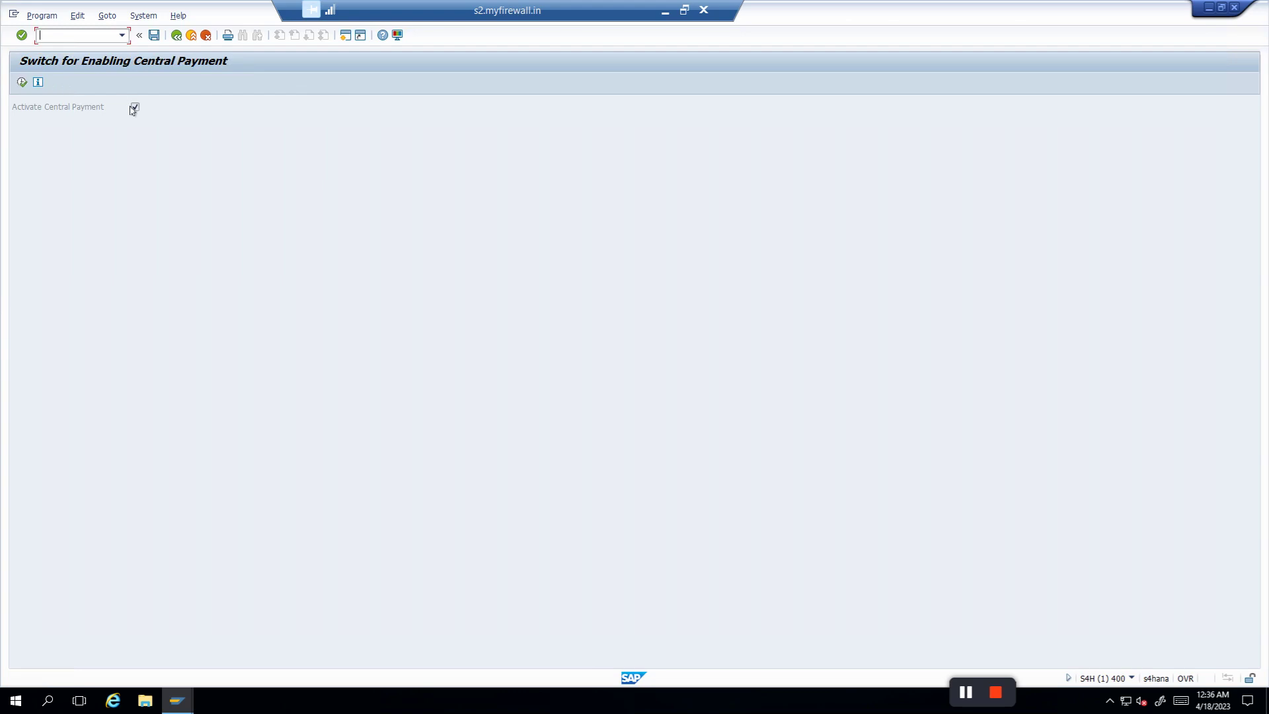
Tick Activate Central Payment, cancel saving a variant, and open the program documentation.
{"action": "left_click", "coordinate": [134, 108]}
{"action": "left_click", "coordinate": [154, 35]}
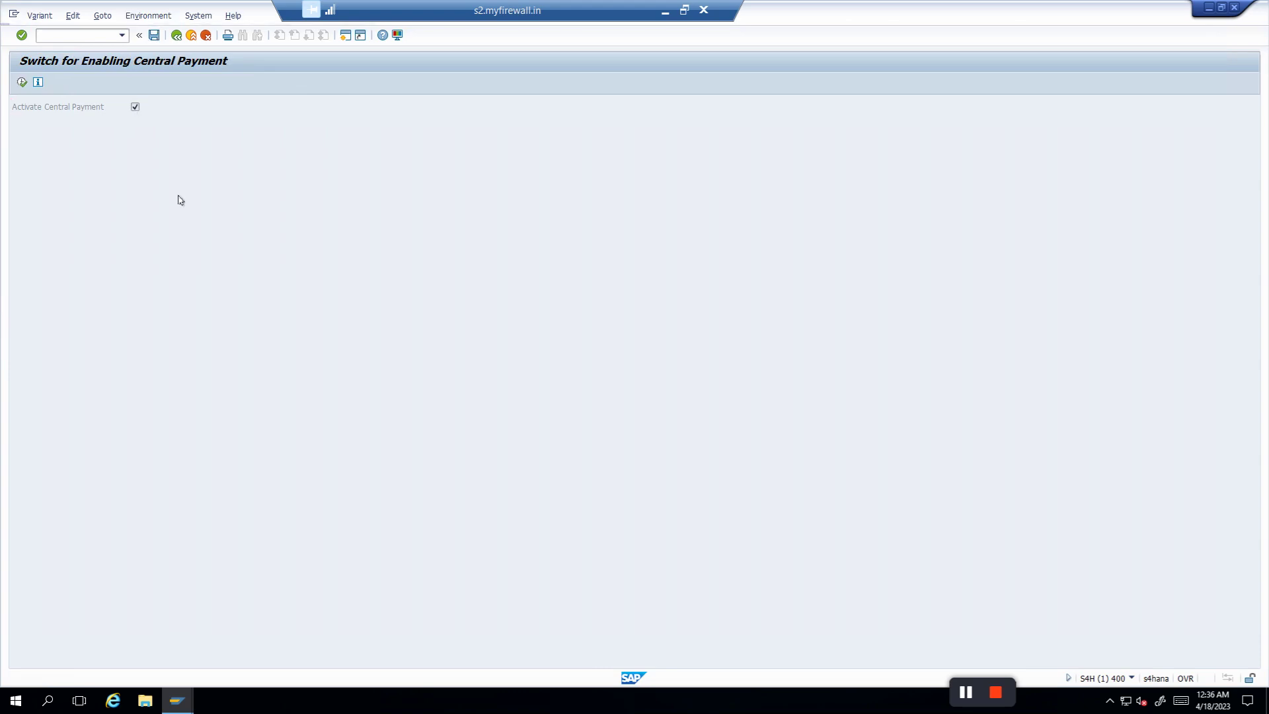
{"action": "left_click", "coordinate": [175, 36]}
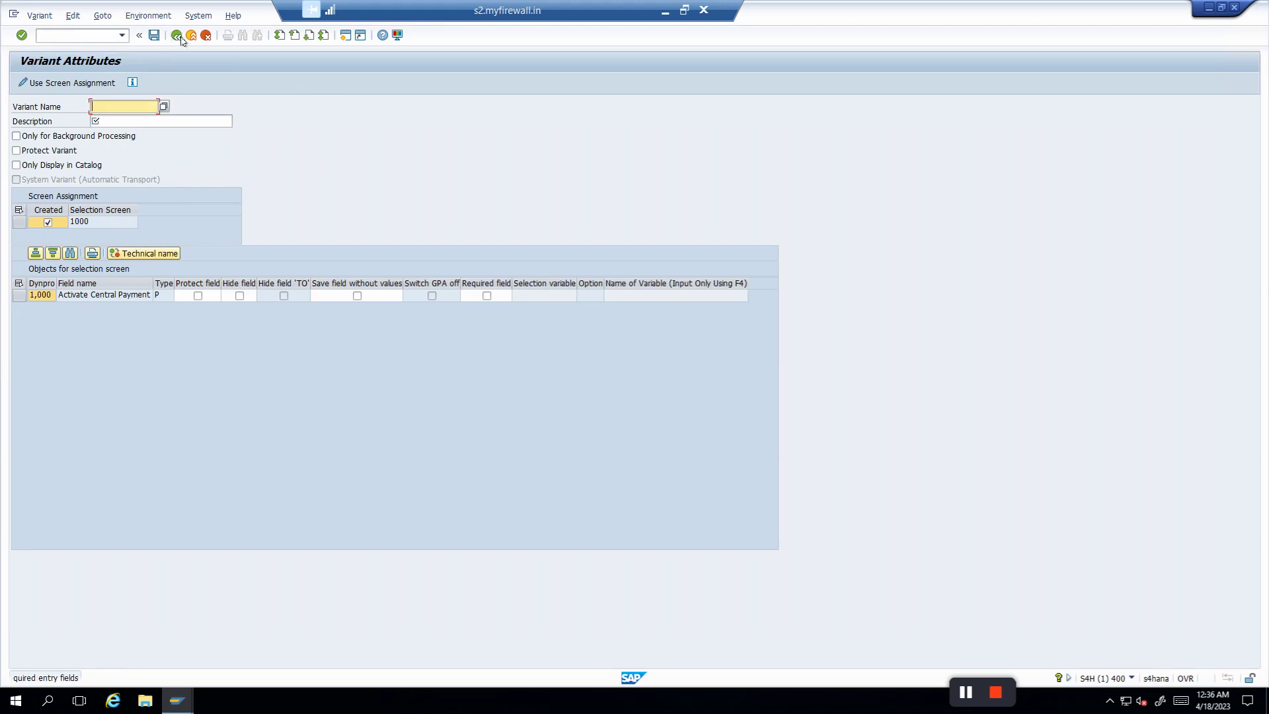
{"action": "left_click", "coordinate": [205, 35]}
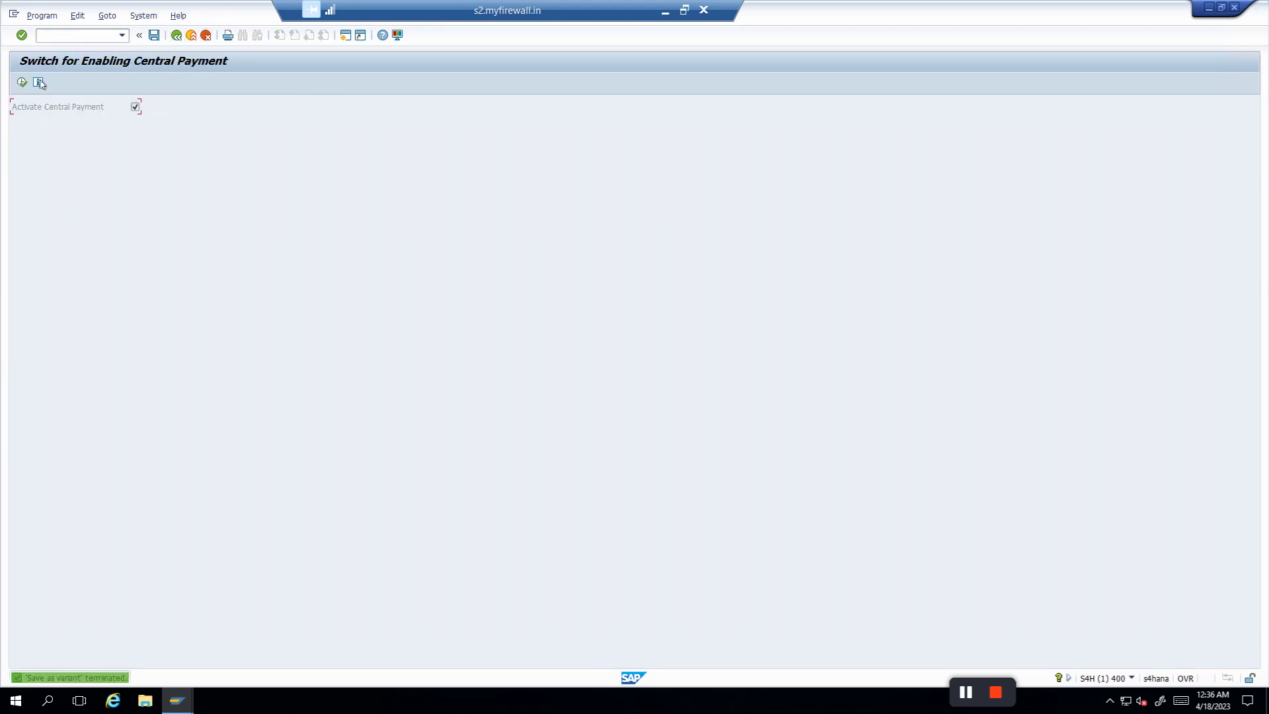
{"action": "left_click", "coordinate": [38, 82]}
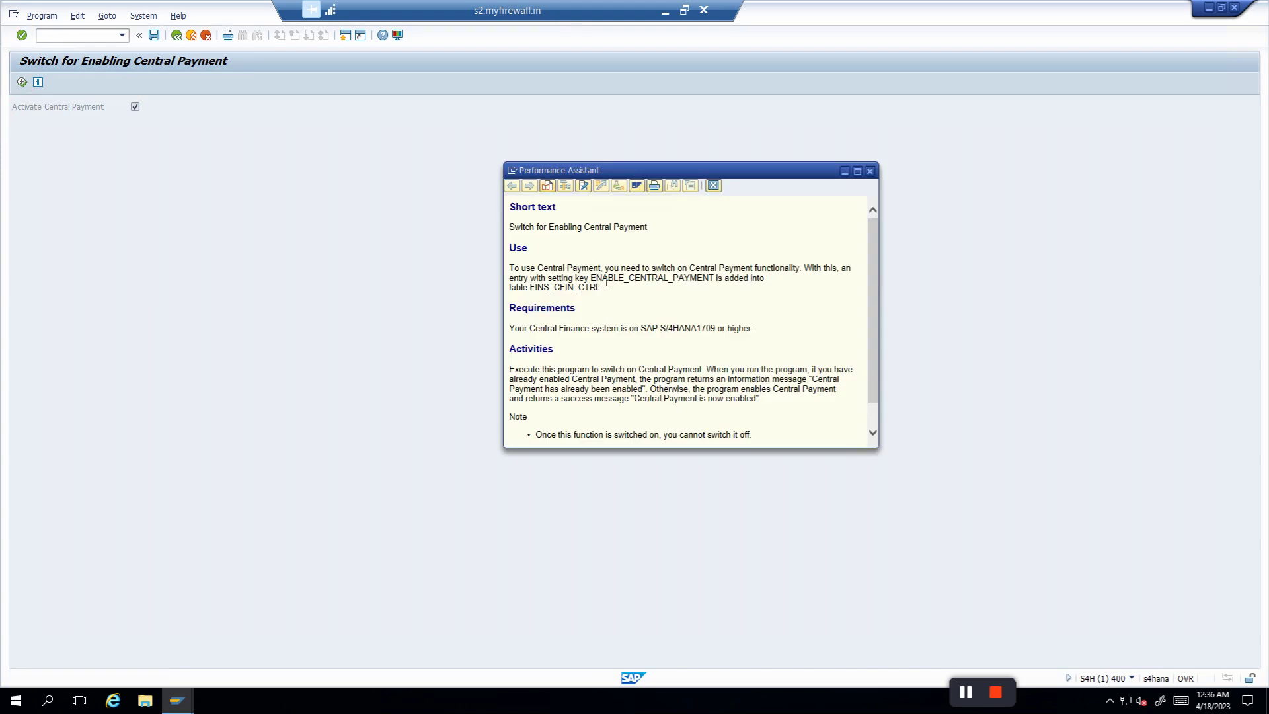
{"action": "left_click_drag", "start_coordinate": [591, 281], "coordinate": [702, 286]}
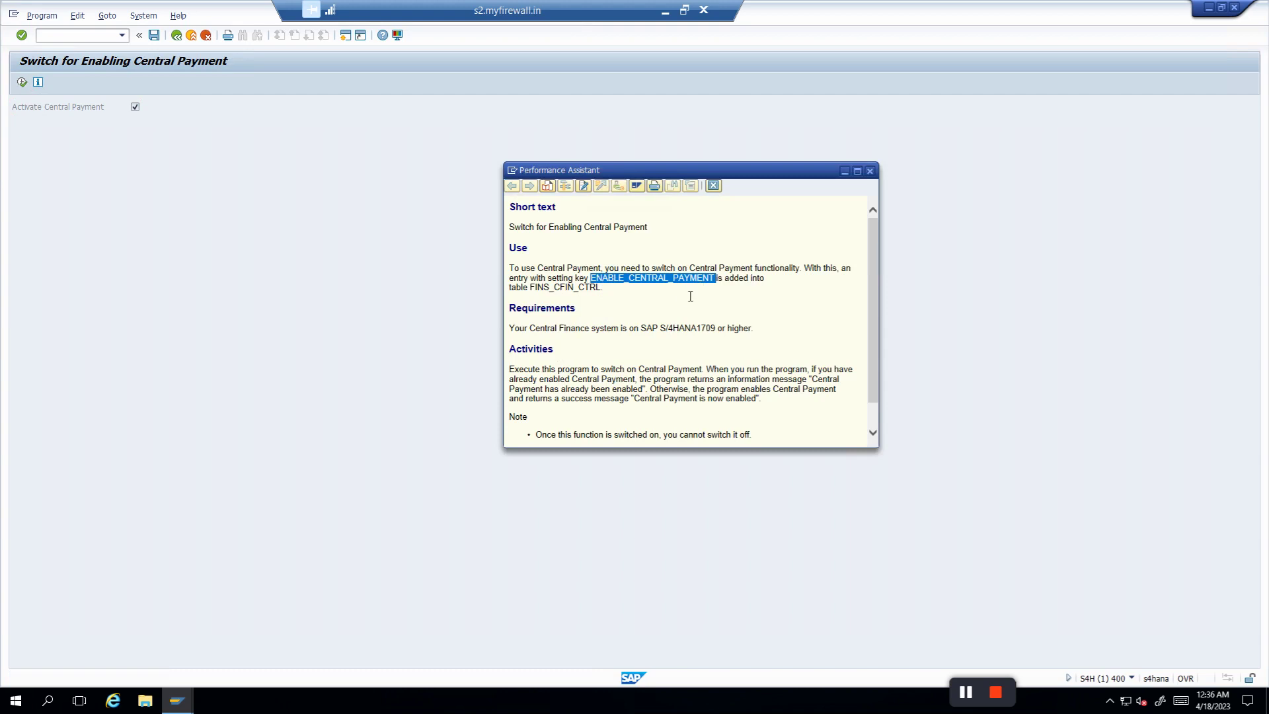
{"action": "left_click", "coordinate": [687, 299]}
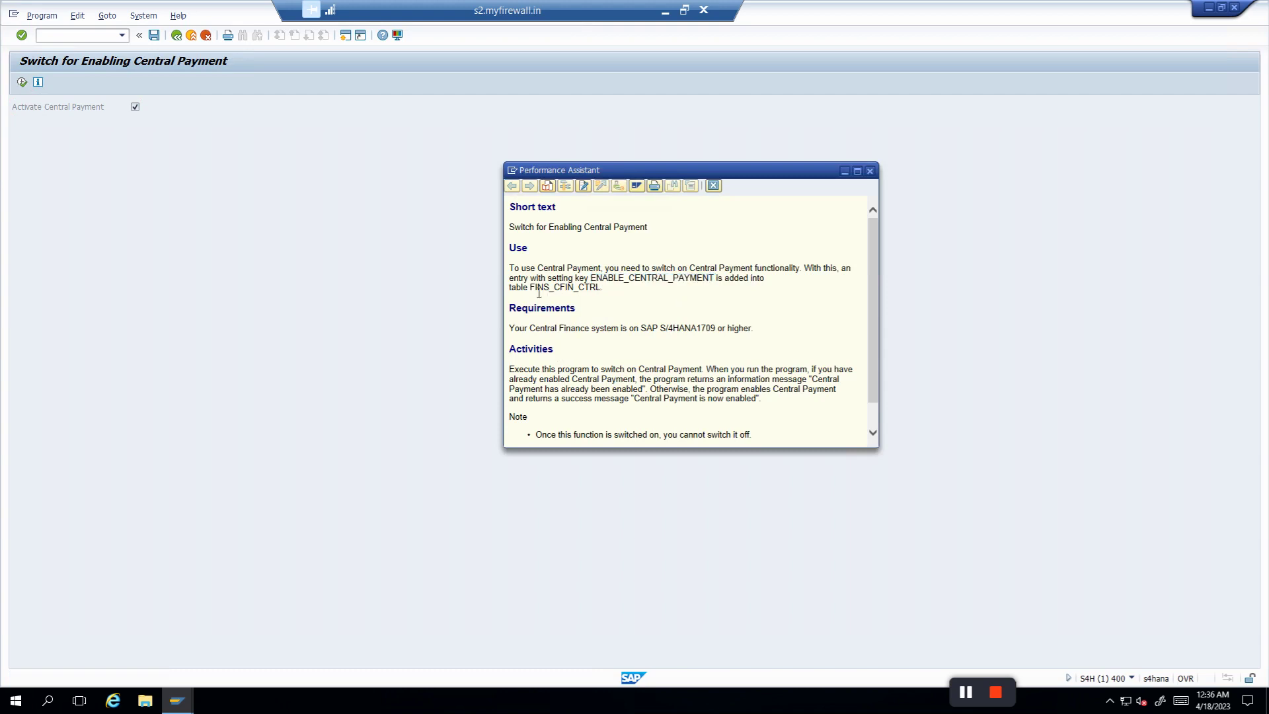
{"action": "left_click_drag", "start_coordinate": [530, 288], "coordinate": [601, 288]}
{"action": "left_click", "coordinate": [654, 324]}
{"action": "left_click", "coordinate": [870, 170]}
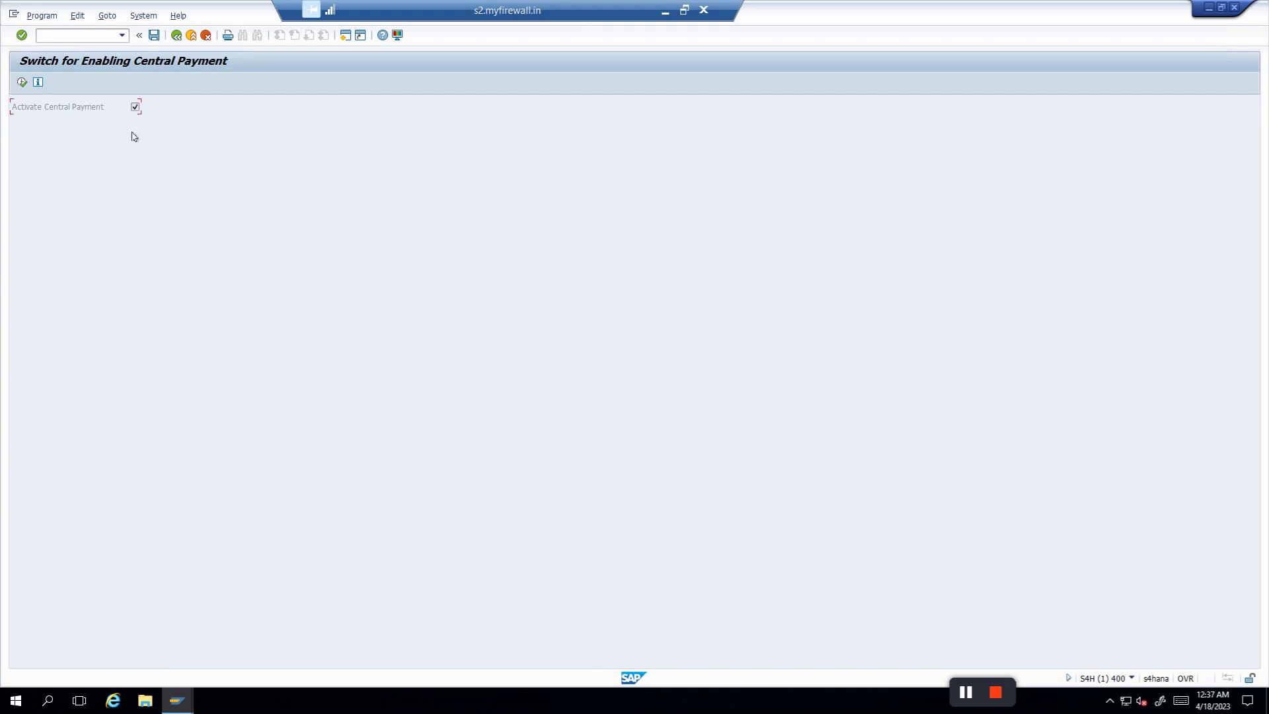
From Easy Access, use CFINIMG to execute Target System Settings > Central Payment > Activate Central Payment for Company Codes.
{"action": "left_click", "coordinate": [177, 38]}
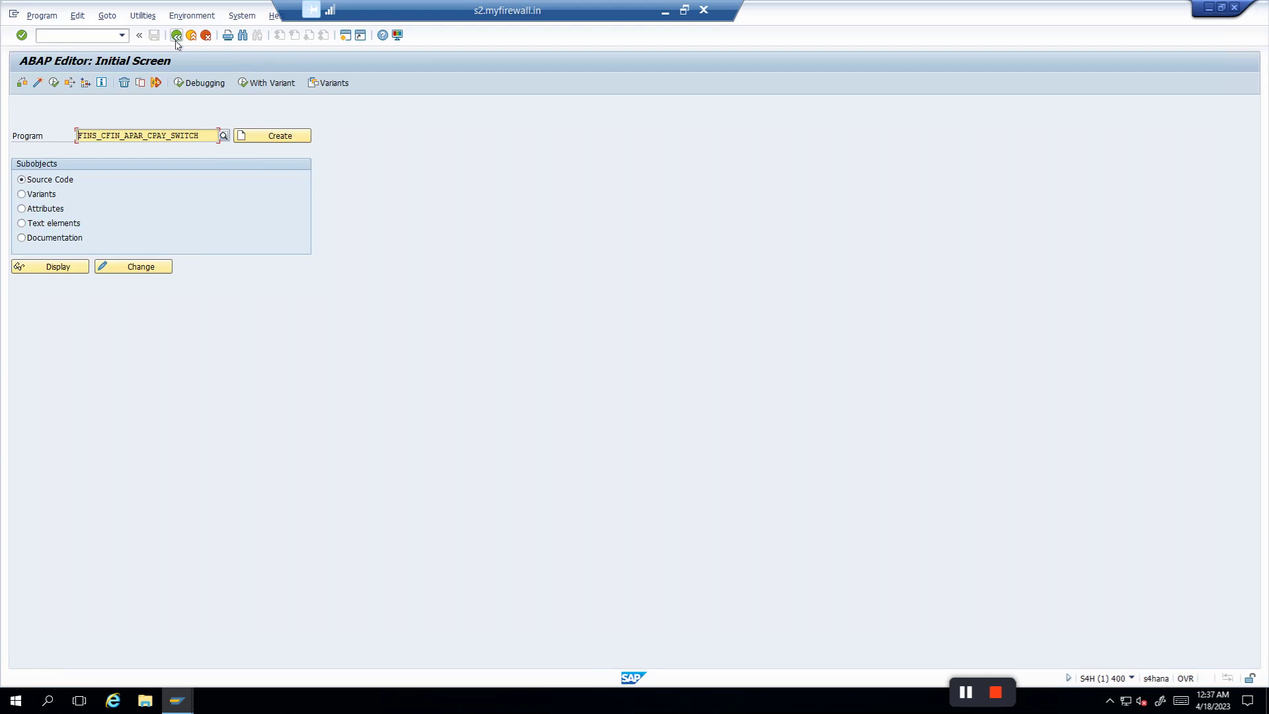
{"action": "left_click", "coordinate": [176, 38]}
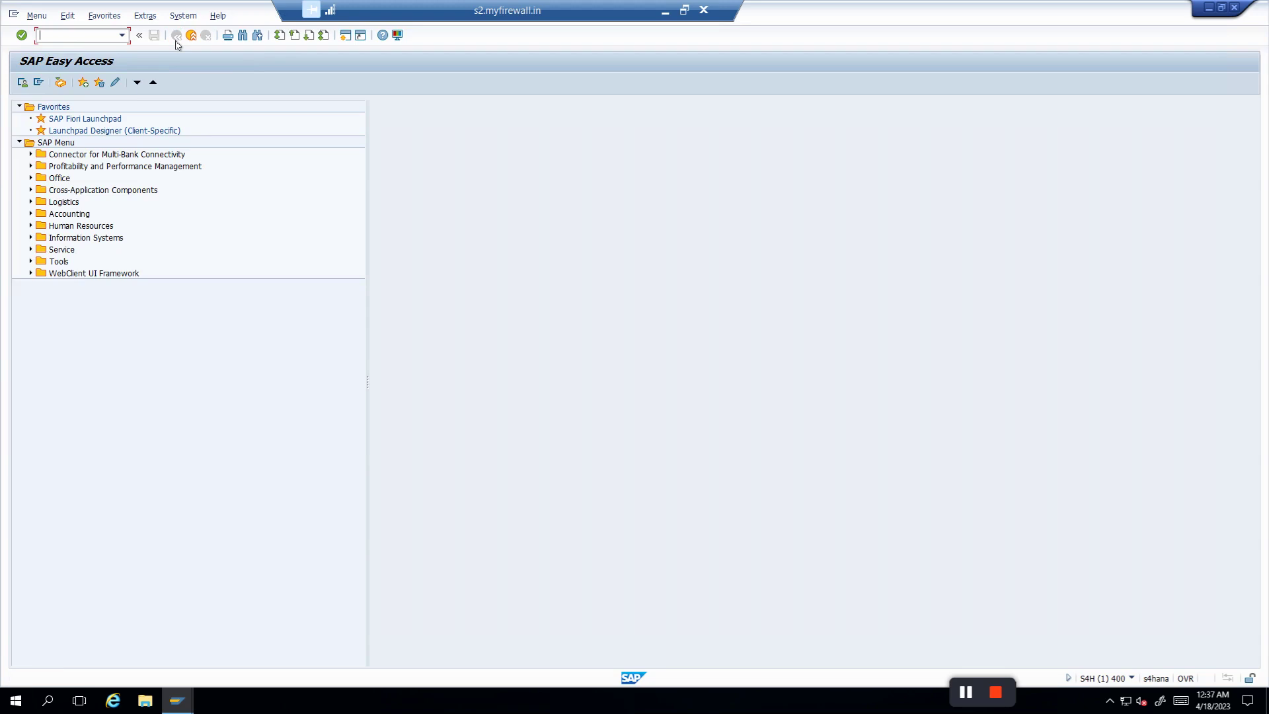
{"action": "type", "text": "cfinimg"}
{"action": "key", "text": "Return"}
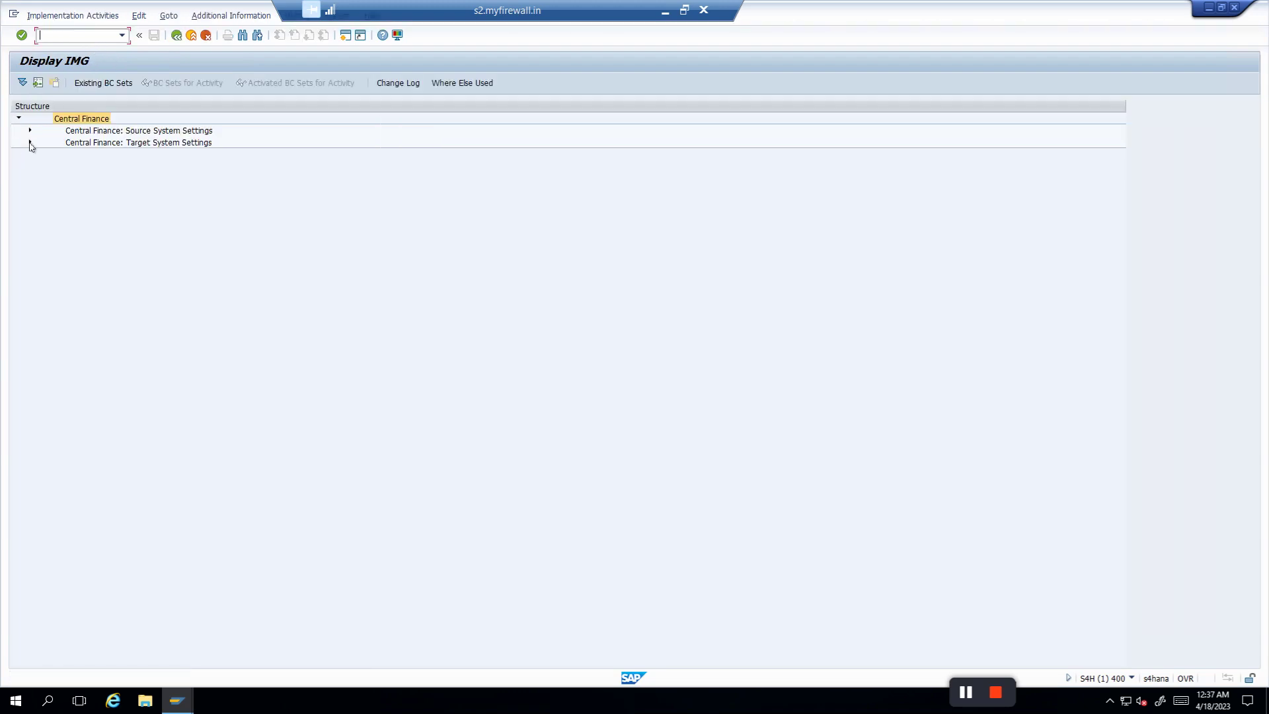
{"action": "left_click", "coordinate": [30, 142]}
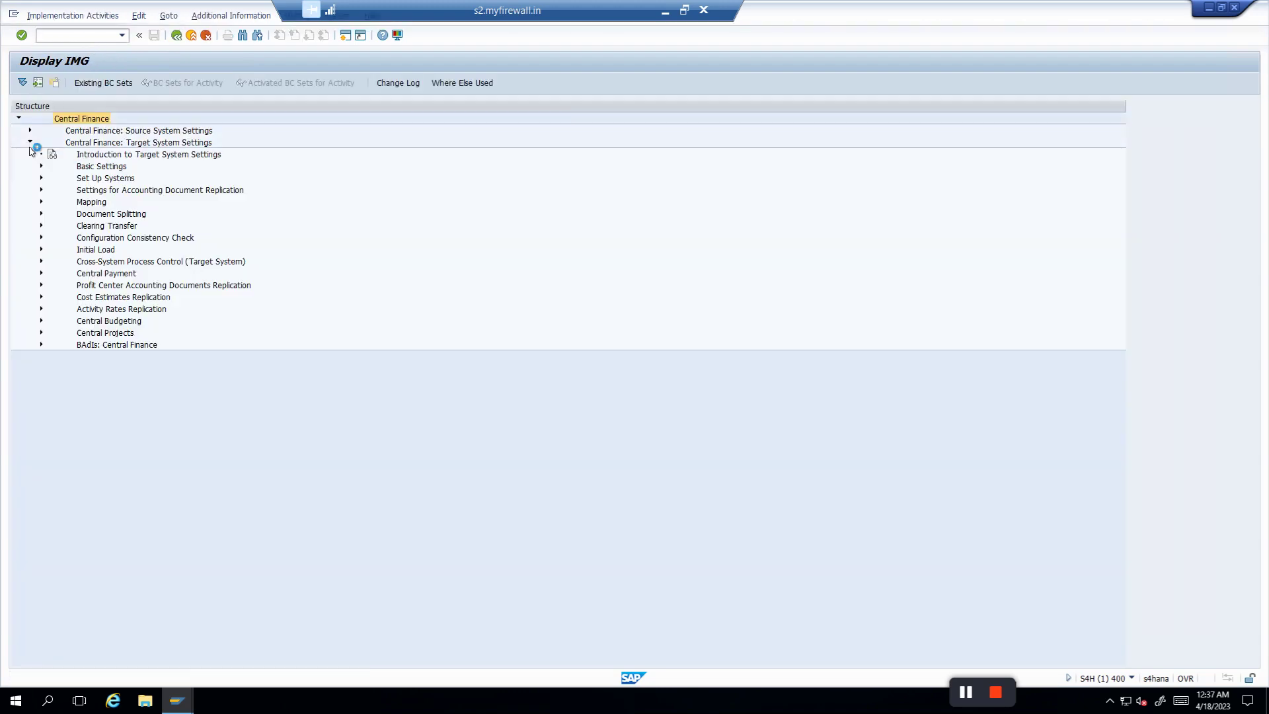
{"action": "left_click", "coordinate": [42, 274]}
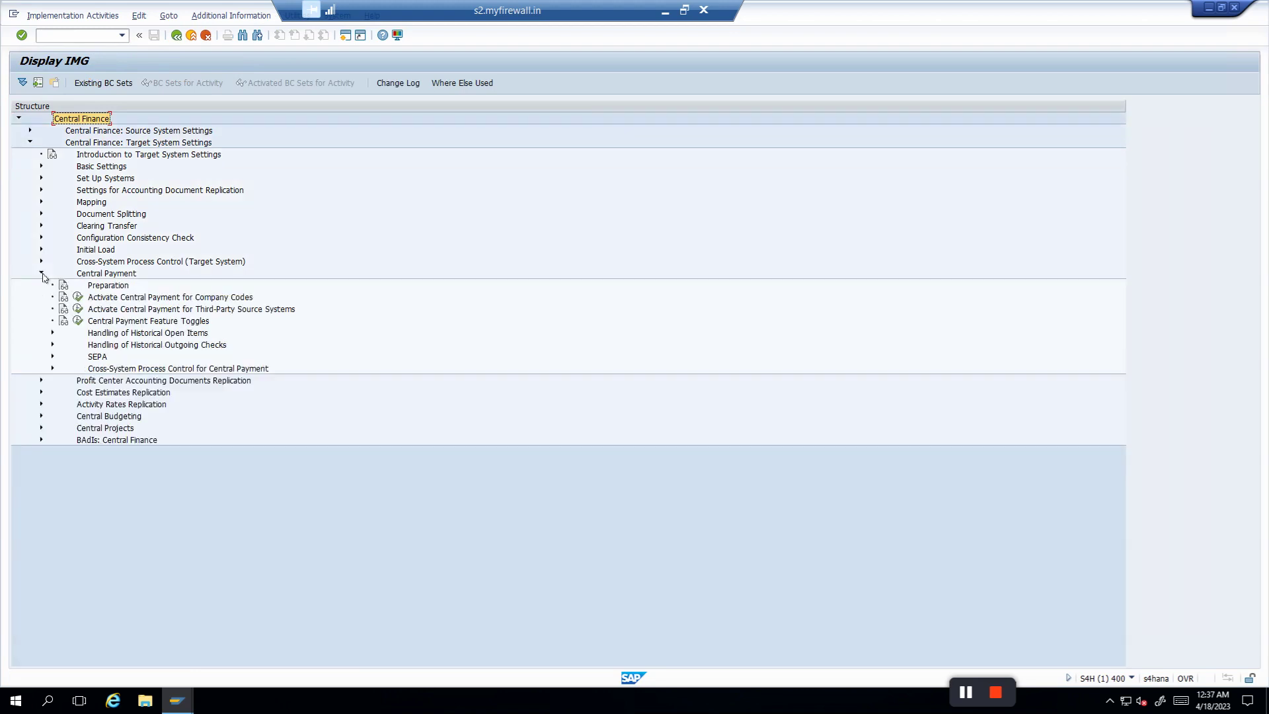
{"action": "left_click", "coordinate": [78, 298]}
Review row 1 (ECOCLNT100, 6000 → 6010) and keep scope Central Payment with Tax Consistency Check Active.
{"action": "left_click", "coordinate": [165, 139]}
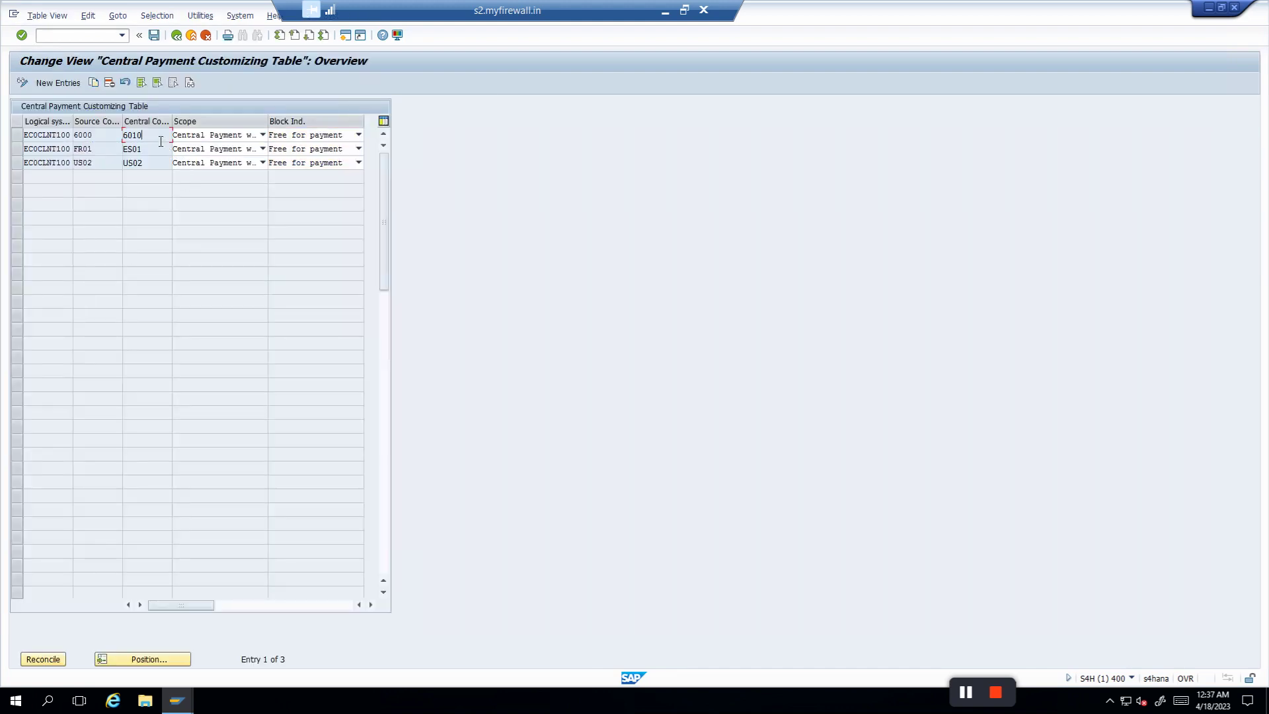
{"action": "left_click", "coordinate": [44, 136]}
{"action": "left_click", "coordinate": [112, 139]}
{"action": "left_click", "coordinate": [153, 141]}
{"action": "left_click", "coordinate": [201, 137]}
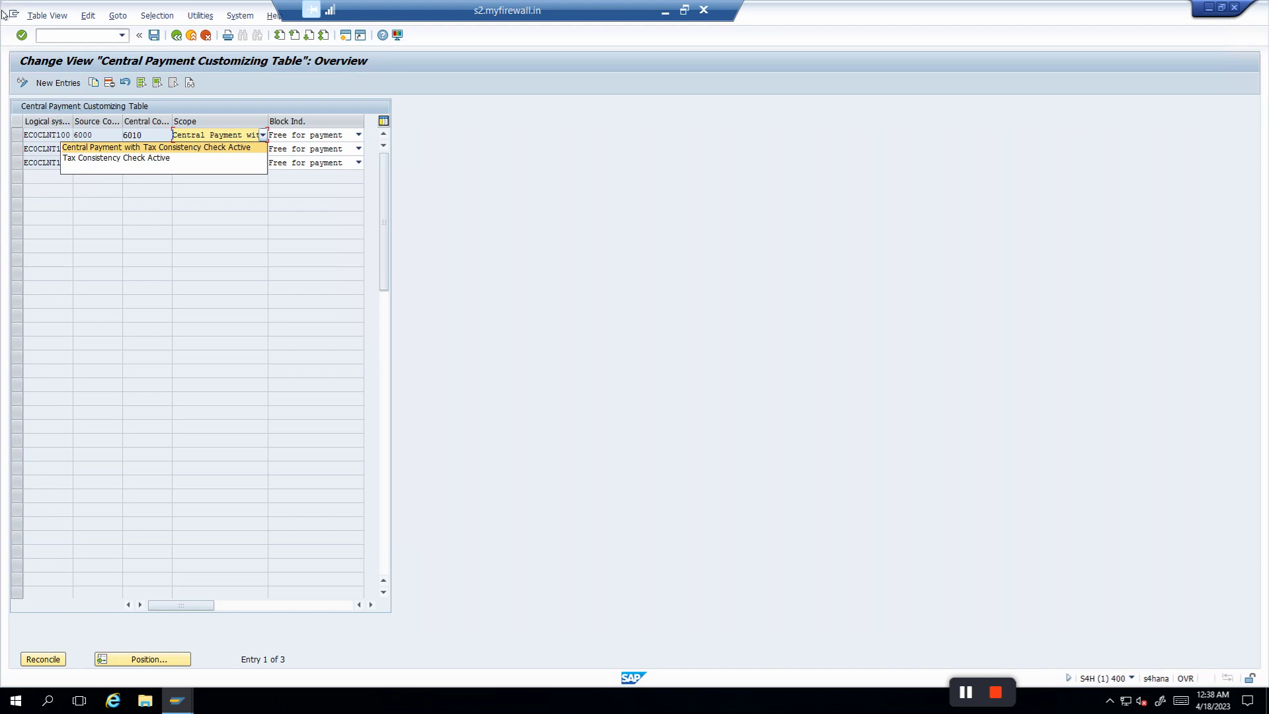
{"action": "left_click", "coordinate": [197, 151]}
{"action": "key", "text": "F4"}
{"action": "left_click", "coordinate": [195, 151]}
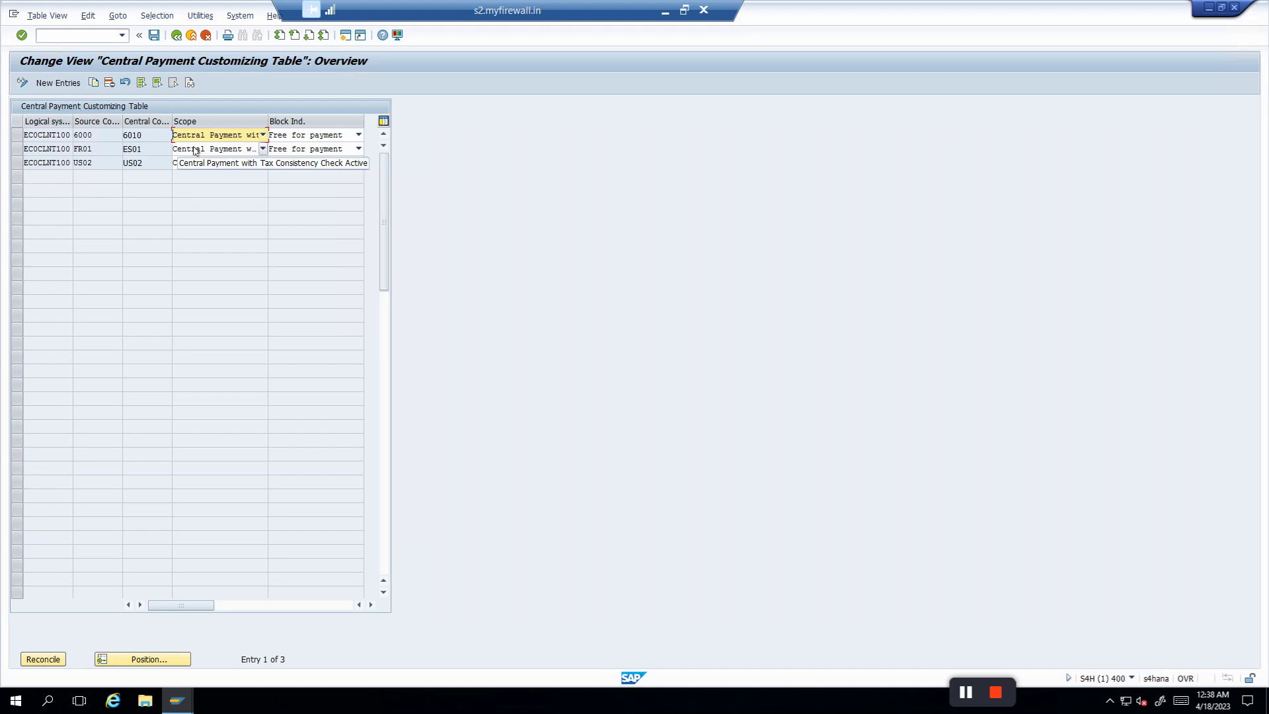
Save the company code activation entries, confirm with Yes, and go back to the IMG.
{"action": "left_click", "coordinate": [157, 39]}
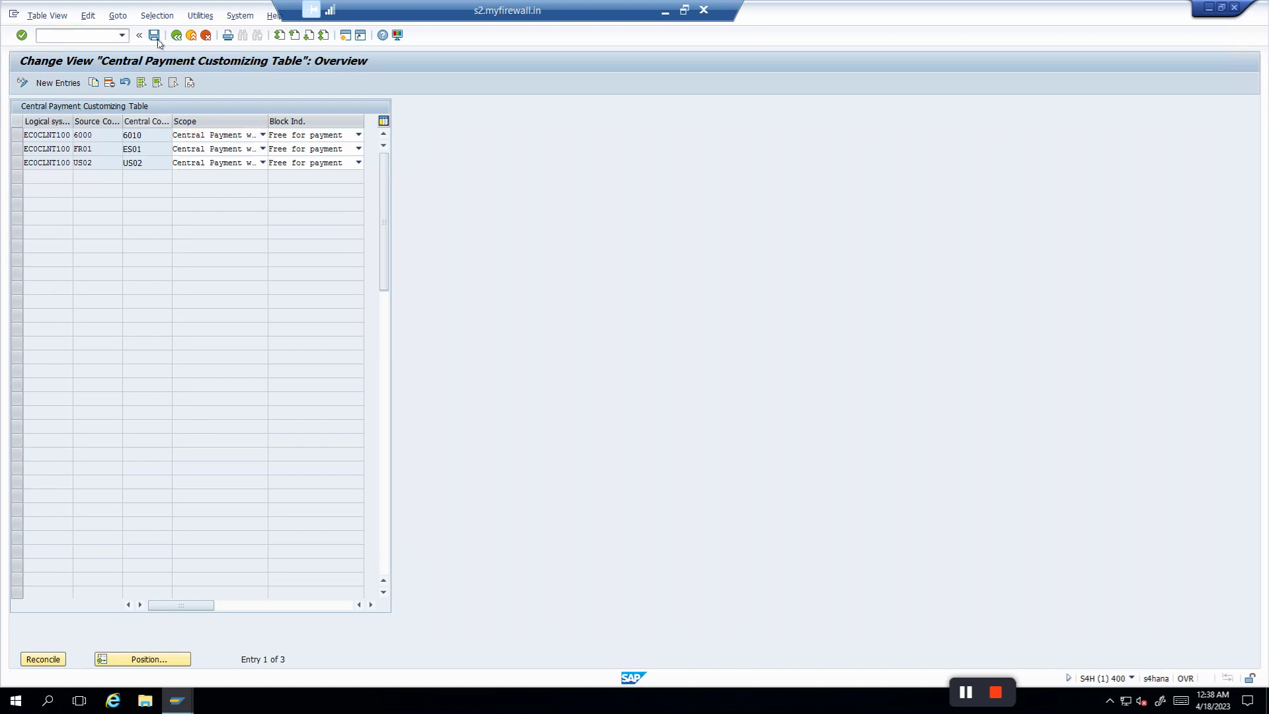
{"action": "left_click", "coordinate": [201, 289]}
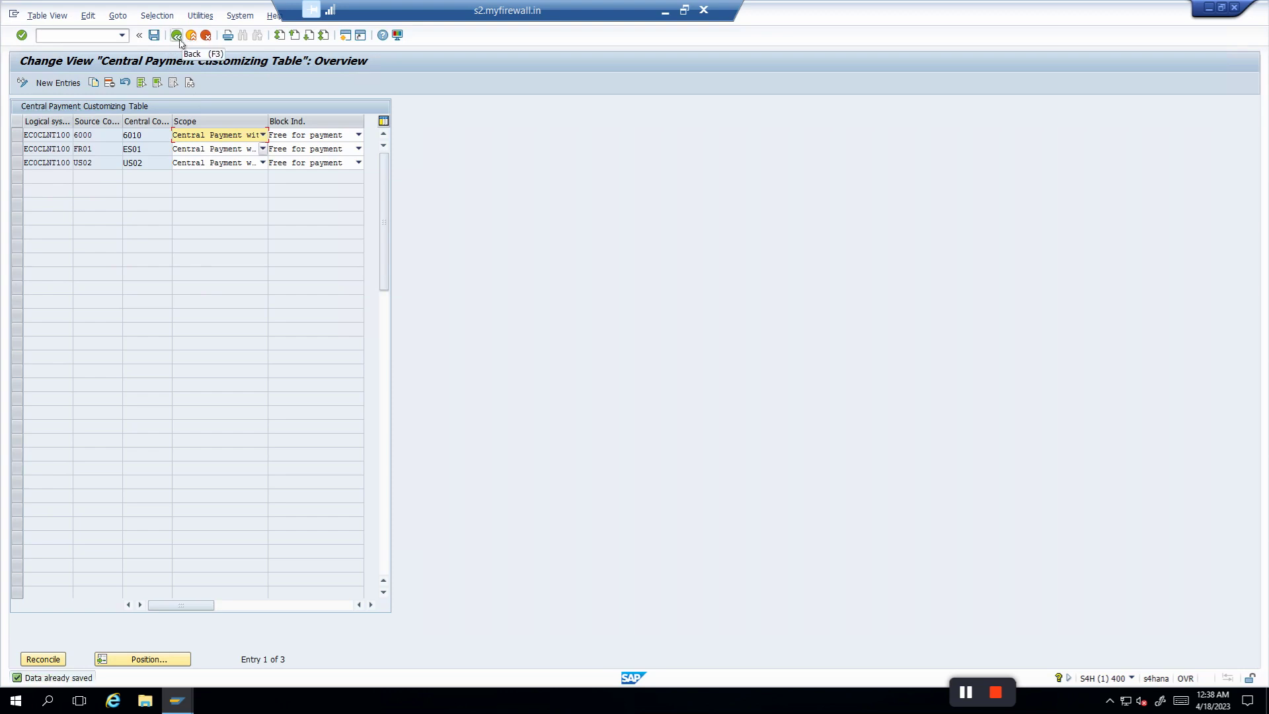
{"action": "left_click", "coordinate": [179, 39]}
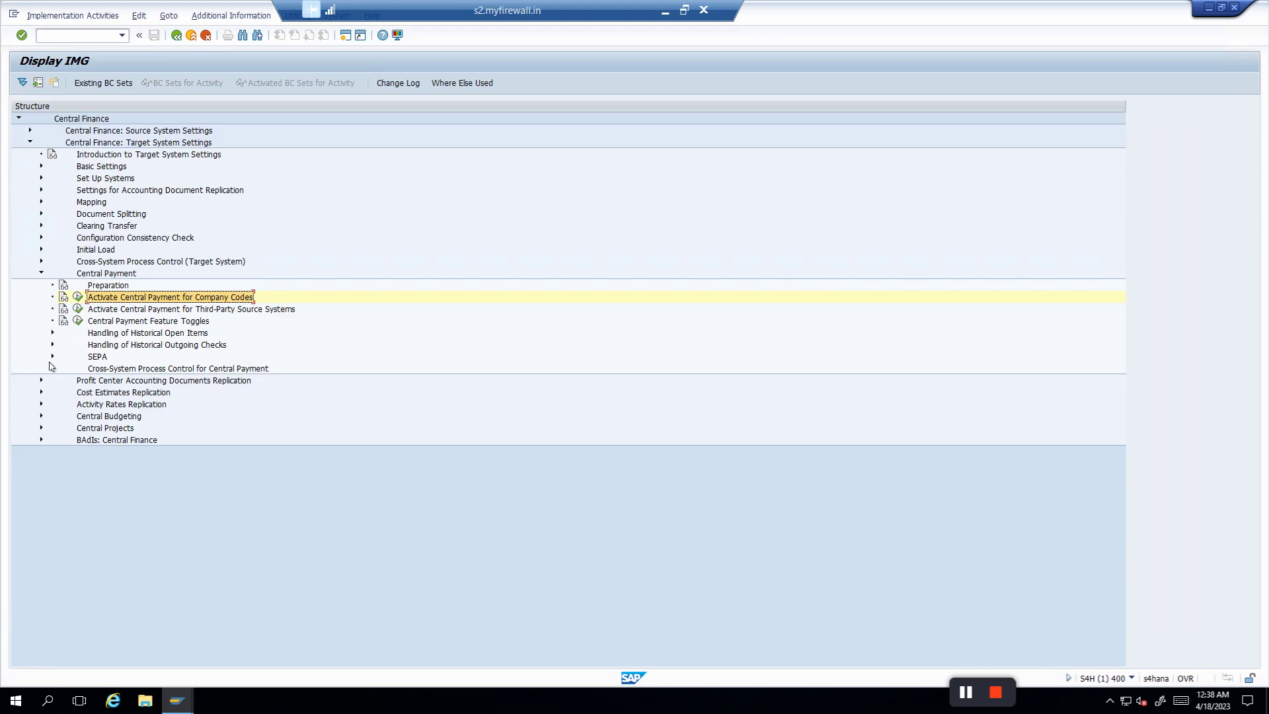
Under Cross-System Process Control, verify remote system ECOCLNT100 has process type CPAY active.
{"action": "left_click", "coordinate": [41, 263]}
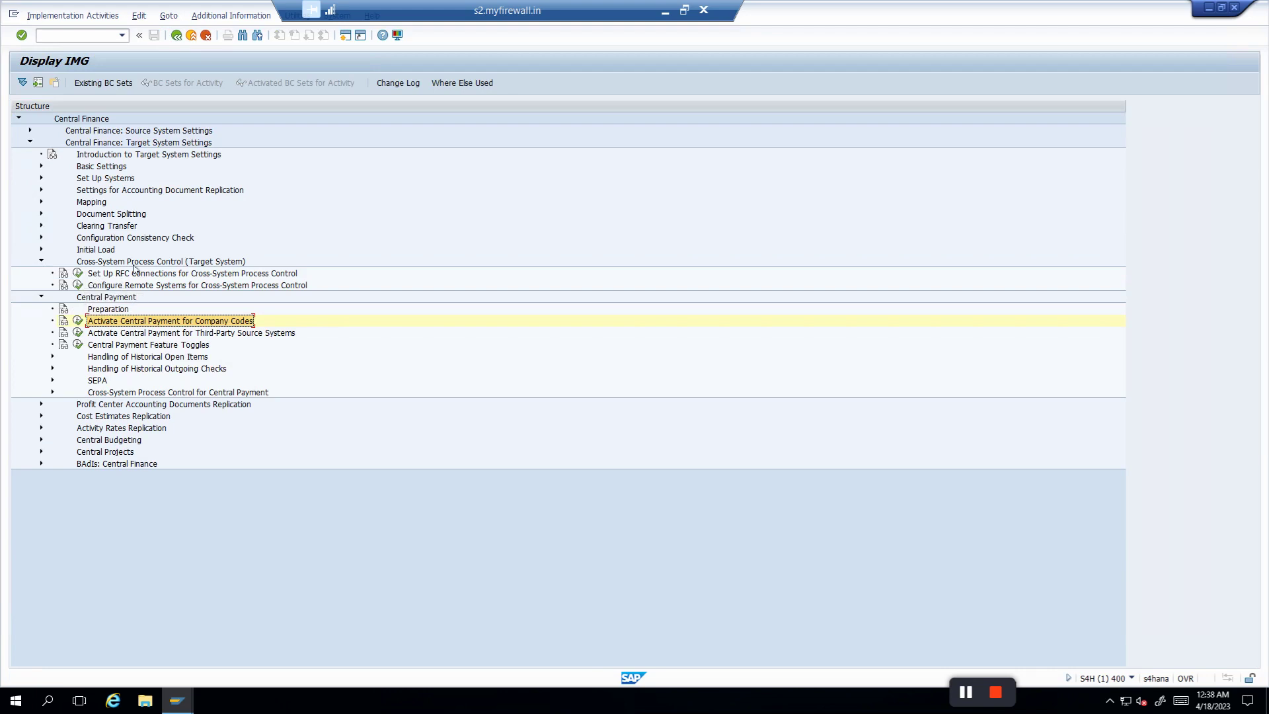
{"action": "left_click", "coordinate": [77, 285]}
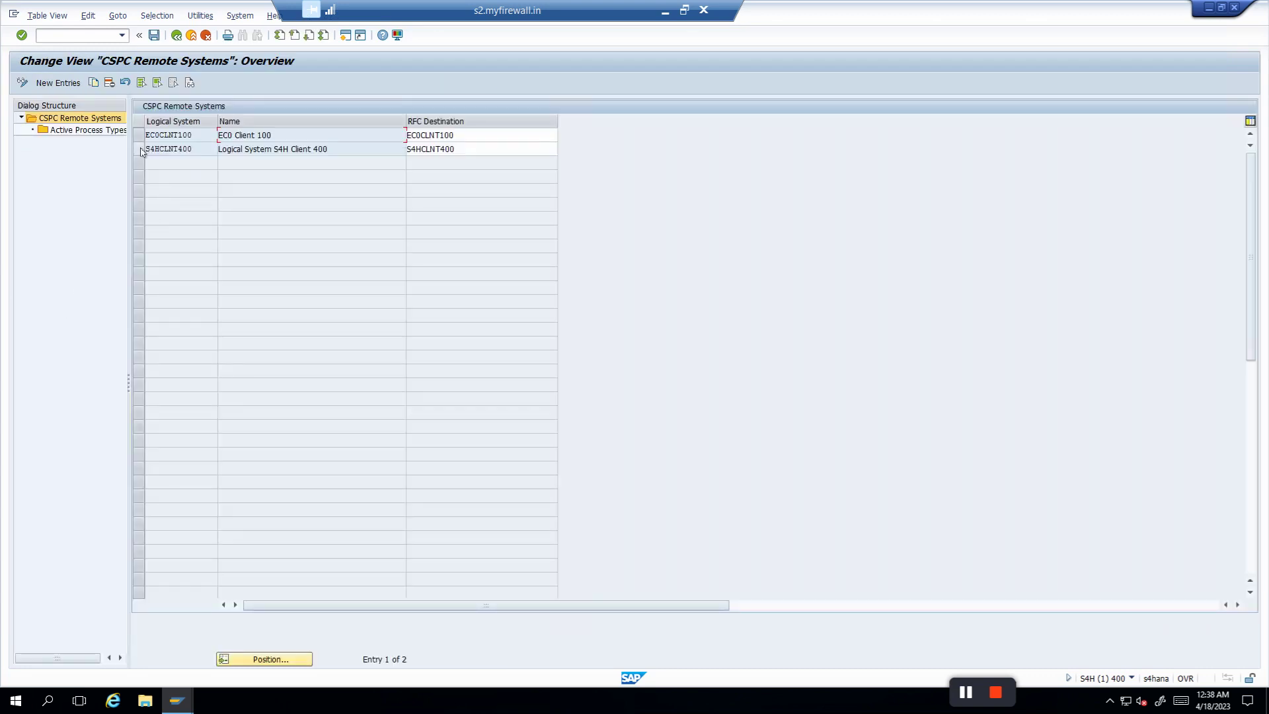
{"action": "left_click", "coordinate": [139, 135]}
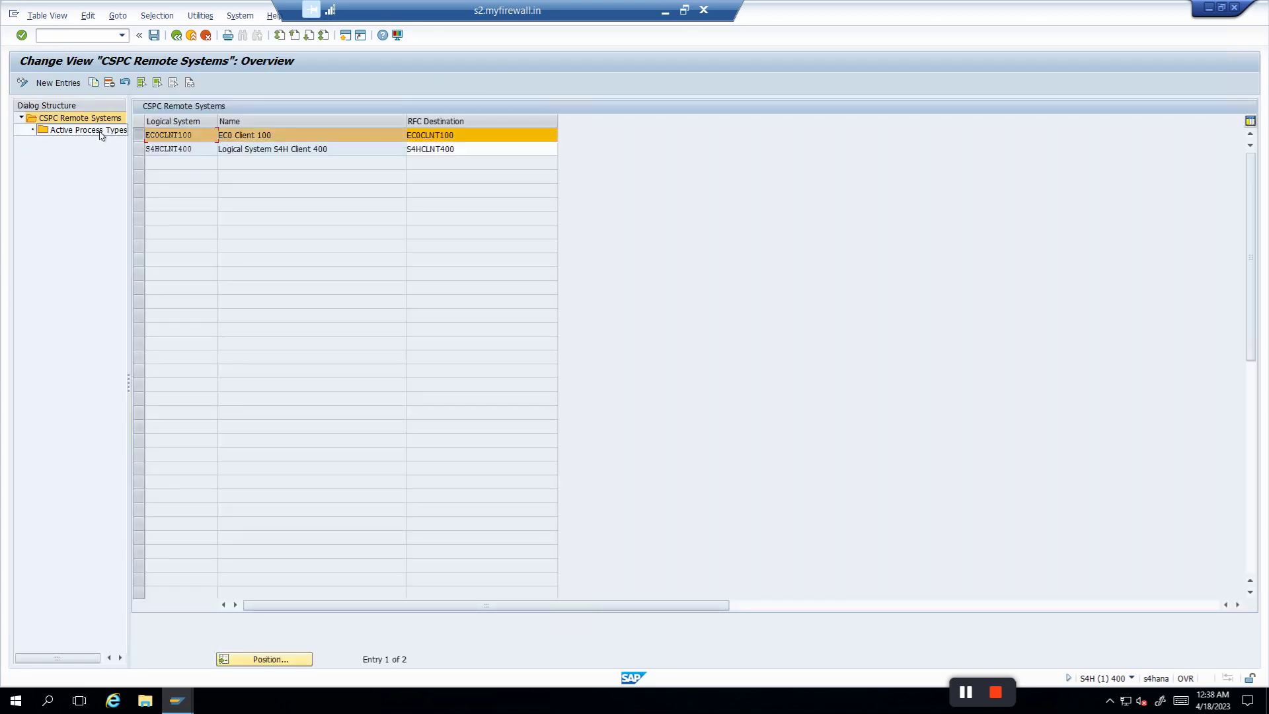
{"action": "double_click", "coordinate": [99, 130]}
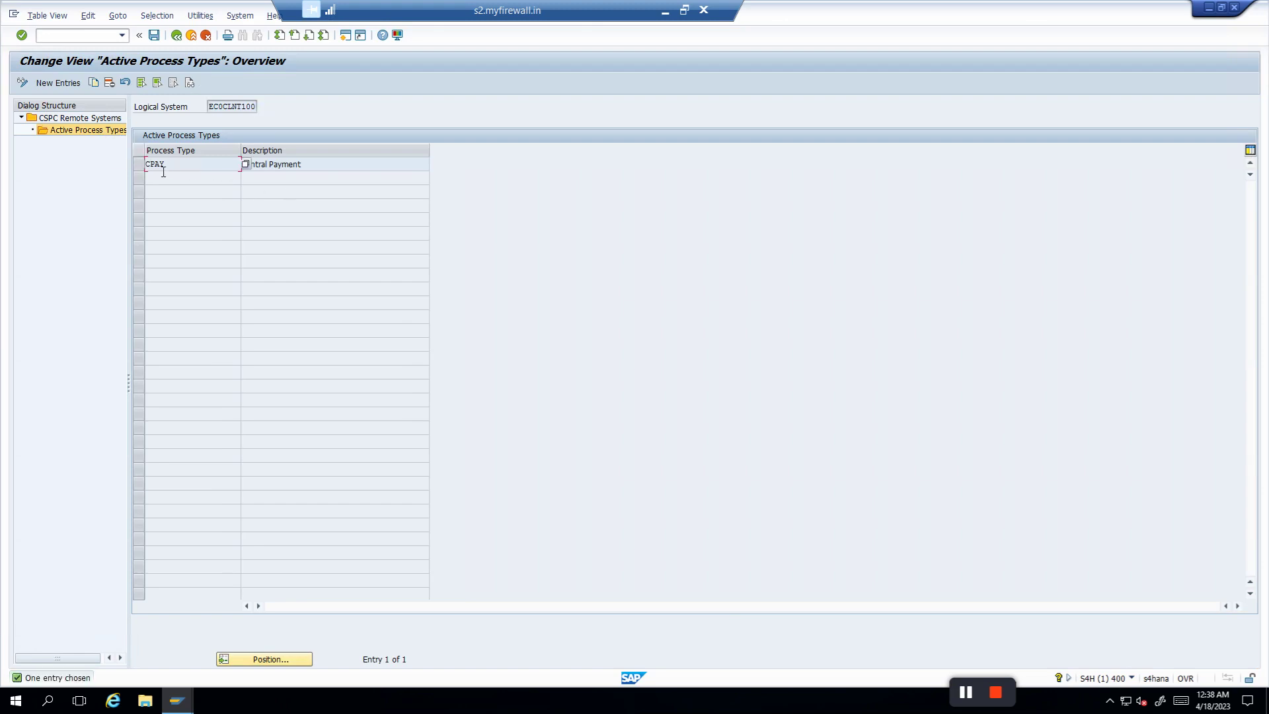
{"action": "left_click_drag", "start_coordinate": [163, 172], "coordinate": [137, 167]}
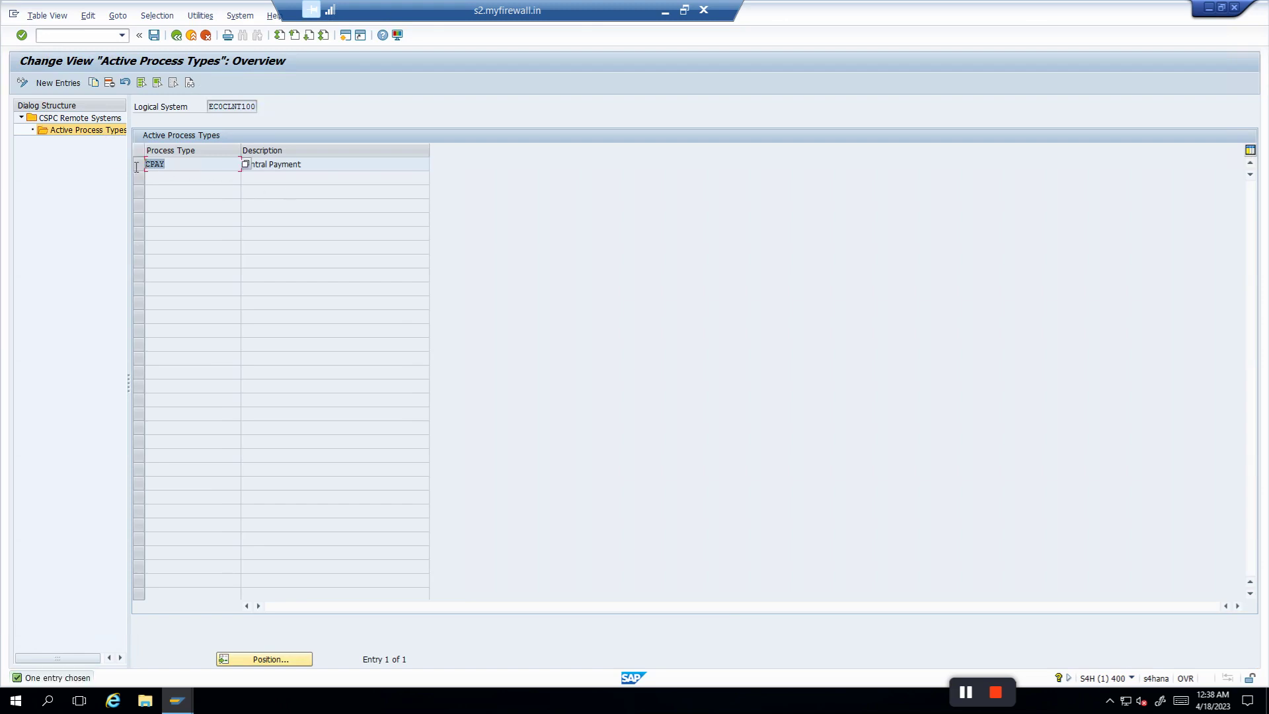
{"action": "left_click", "coordinate": [198, 167]}
{"action": "left_click", "coordinate": [176, 35]}
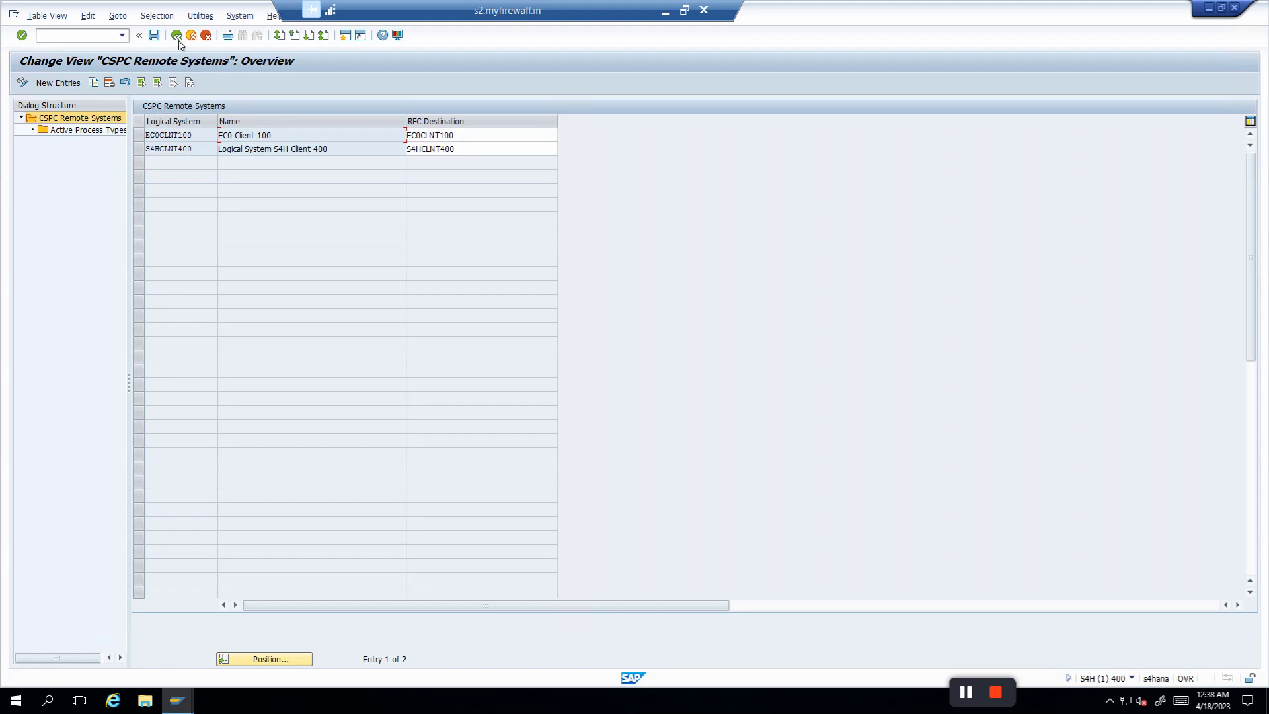
Go back from the CSPC remote systems through the Display IMG to SAP Easy Access.
{"action": "left_click", "coordinate": [177, 35]}
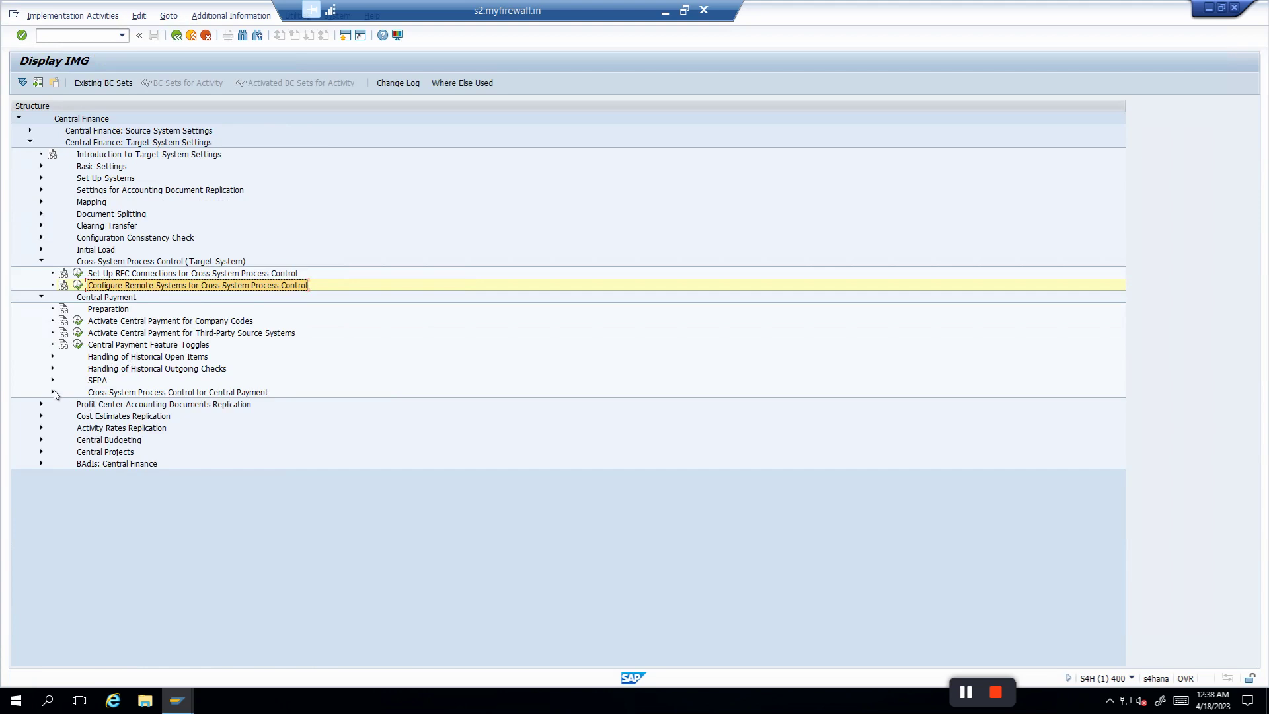
{"action": "left_click", "coordinate": [182, 706]}
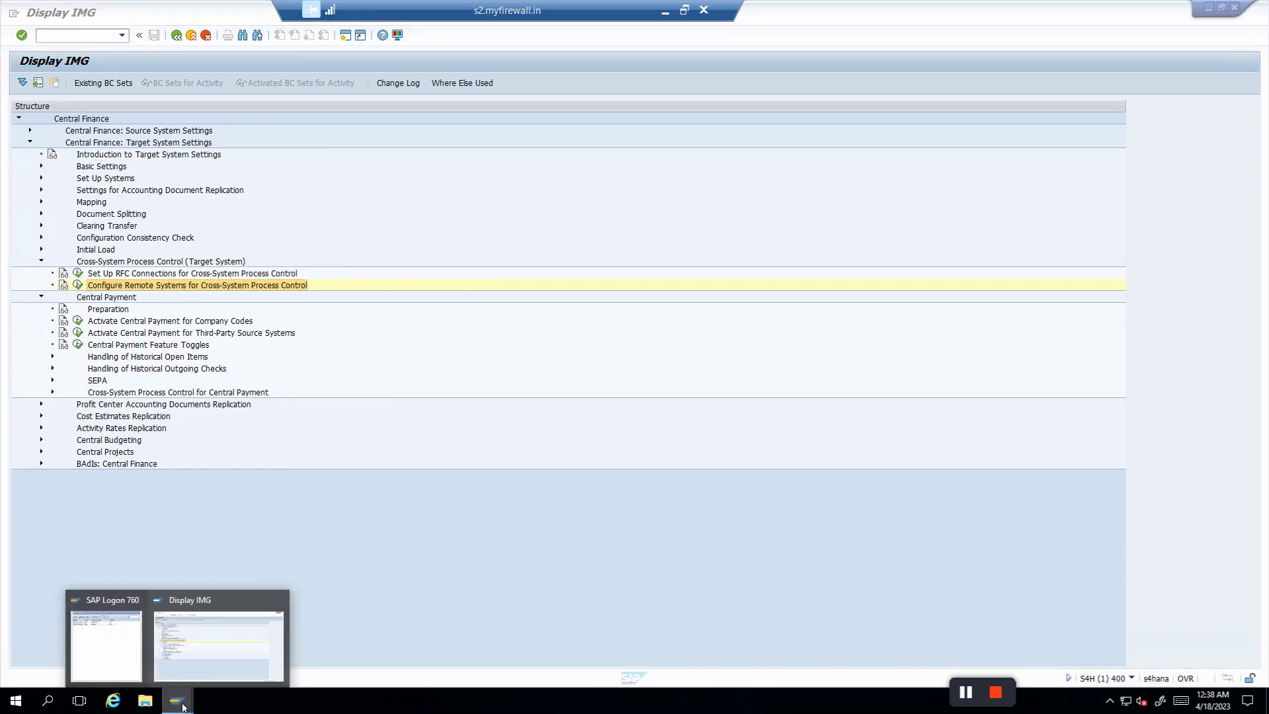
{"action": "left_click", "coordinate": [109, 645]}
{"action": "left_click", "coordinate": [613, 378]}
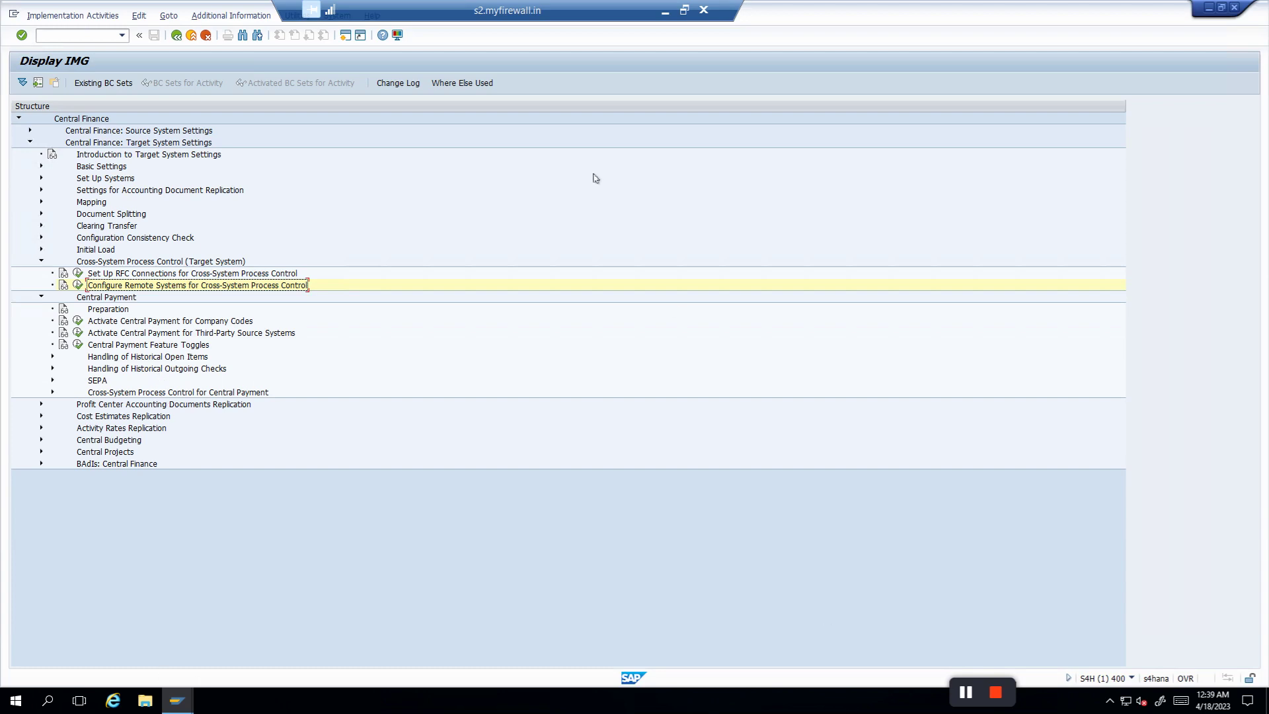
{"action": "left_click", "coordinate": [176, 36]}
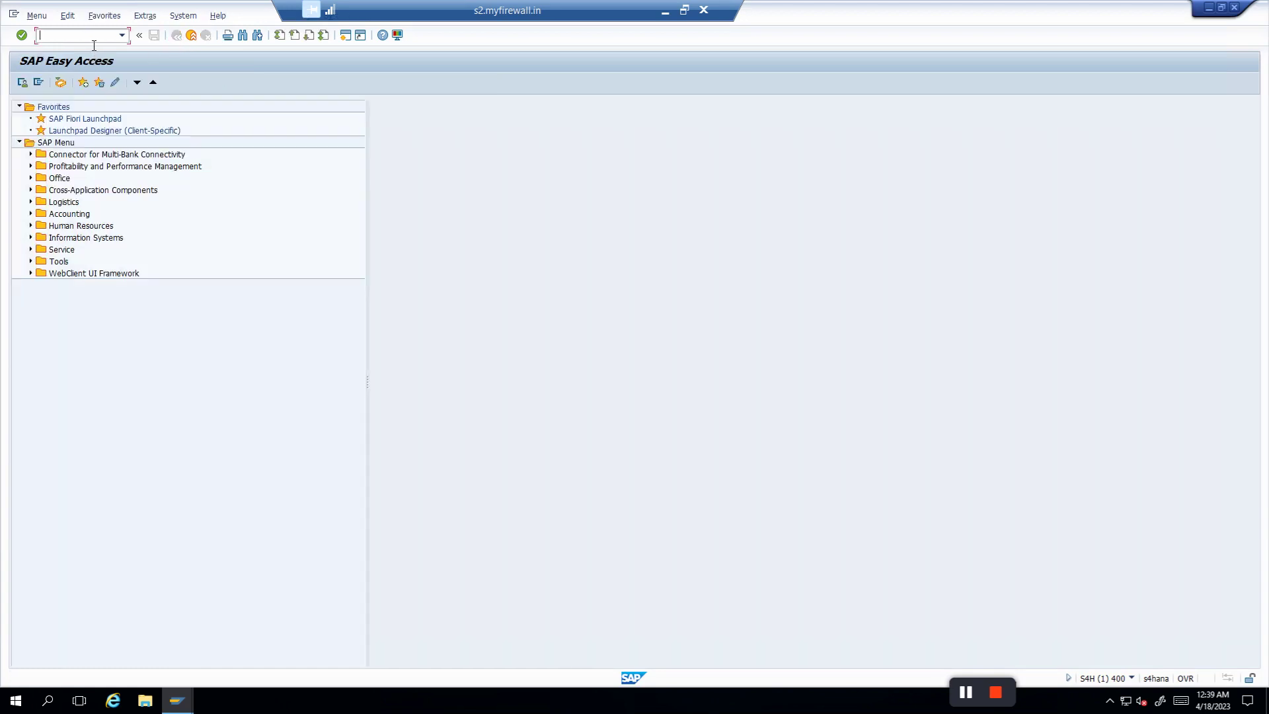
Run the Central Payment switch program again through SE38.
{"action": "type", "text": "se38"}
{"action": "key", "text": "Return"}
{"action": "left_click", "coordinate": [54, 82]}
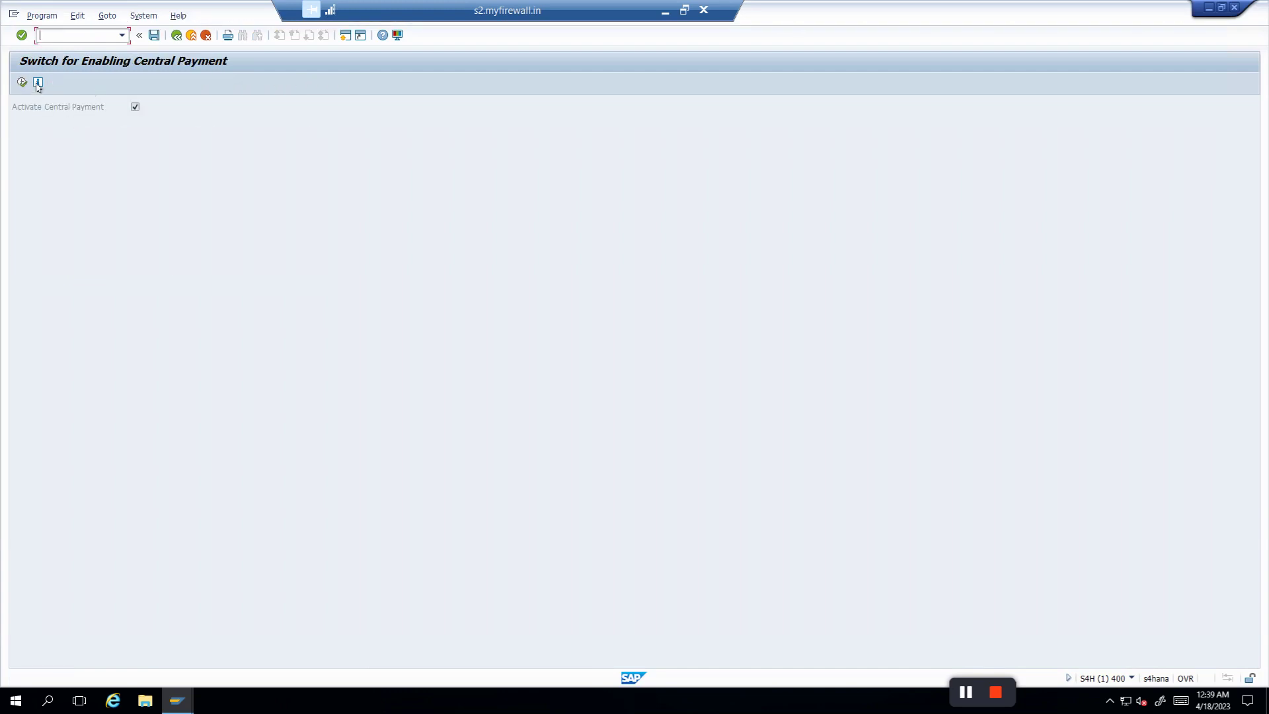
Read the switch help mentioning table FINS_CFIN_CTRL, close it, and start a new SAP session.
{"action": "left_click", "coordinate": [38, 83]}
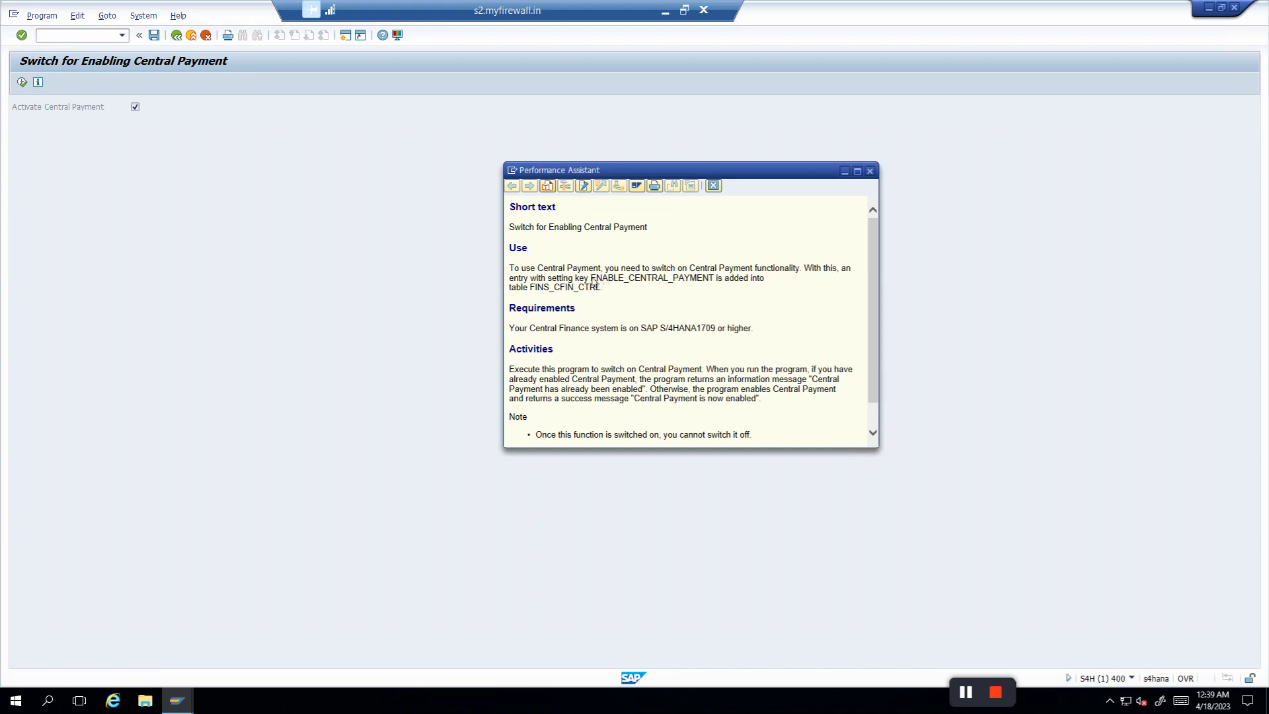
{"action": "left_click_drag", "start_coordinate": [597, 282], "coordinate": [632, 283]}
{"action": "double_click", "coordinate": [599, 288]}
{"action": "key", "text": "ctrl+c"}
{"action": "left_click", "coordinate": [870, 171]}
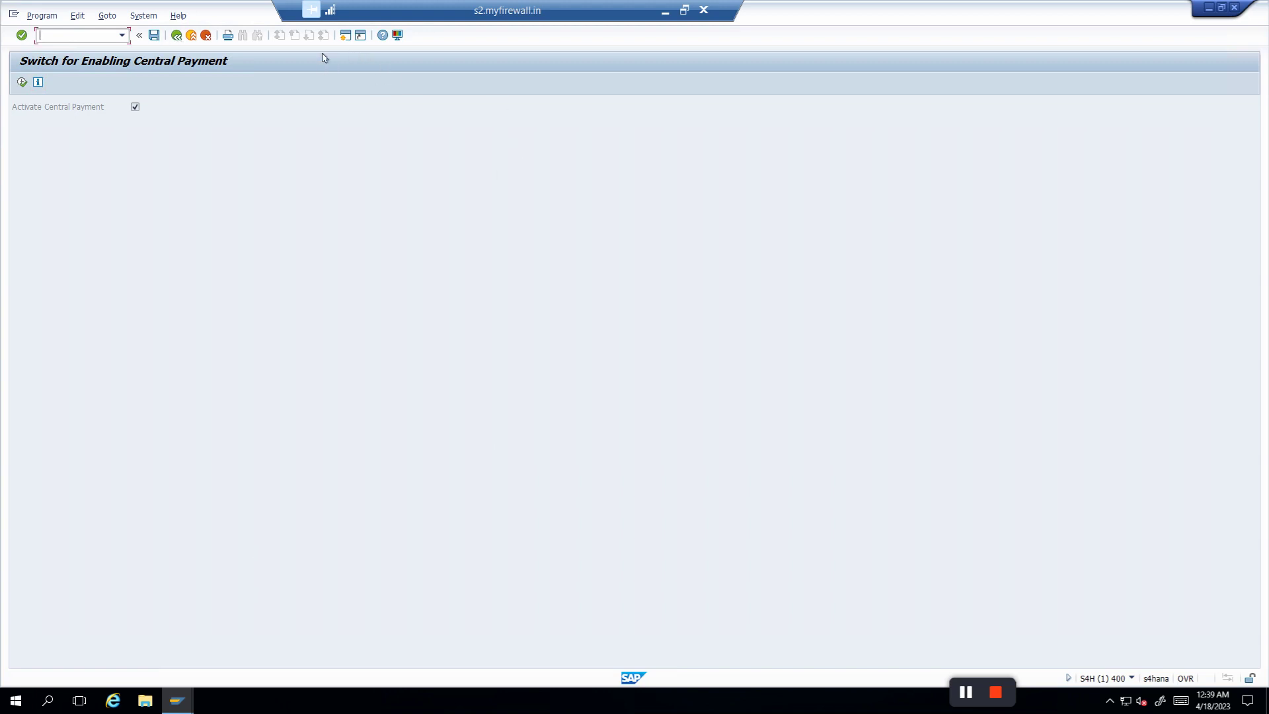
{"action": "left_click", "coordinate": [346, 37]}
{"action": "type", "text": "se16"}
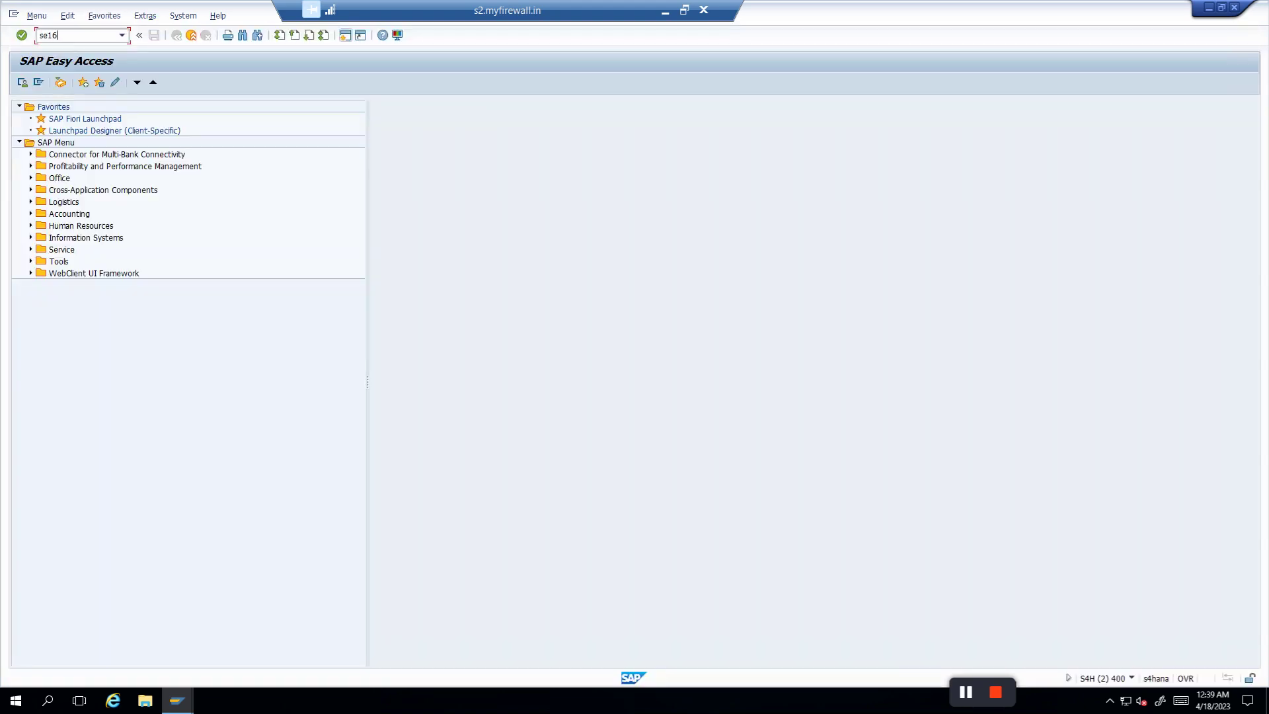
{"action": "key", "text": "Return"}
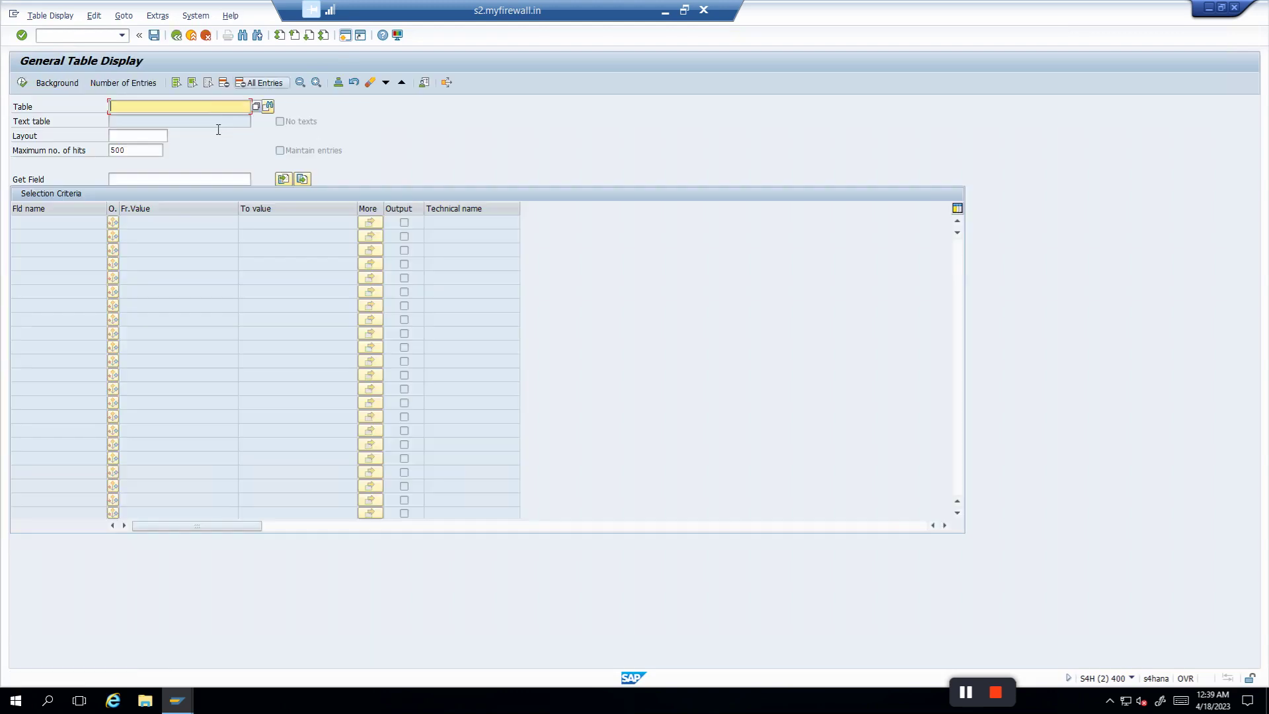
{"action": "key", "text": "ctrl+v"}
{"action": "key", "text": "Return"}
{"action": "left_click", "coordinate": [136, 84]}
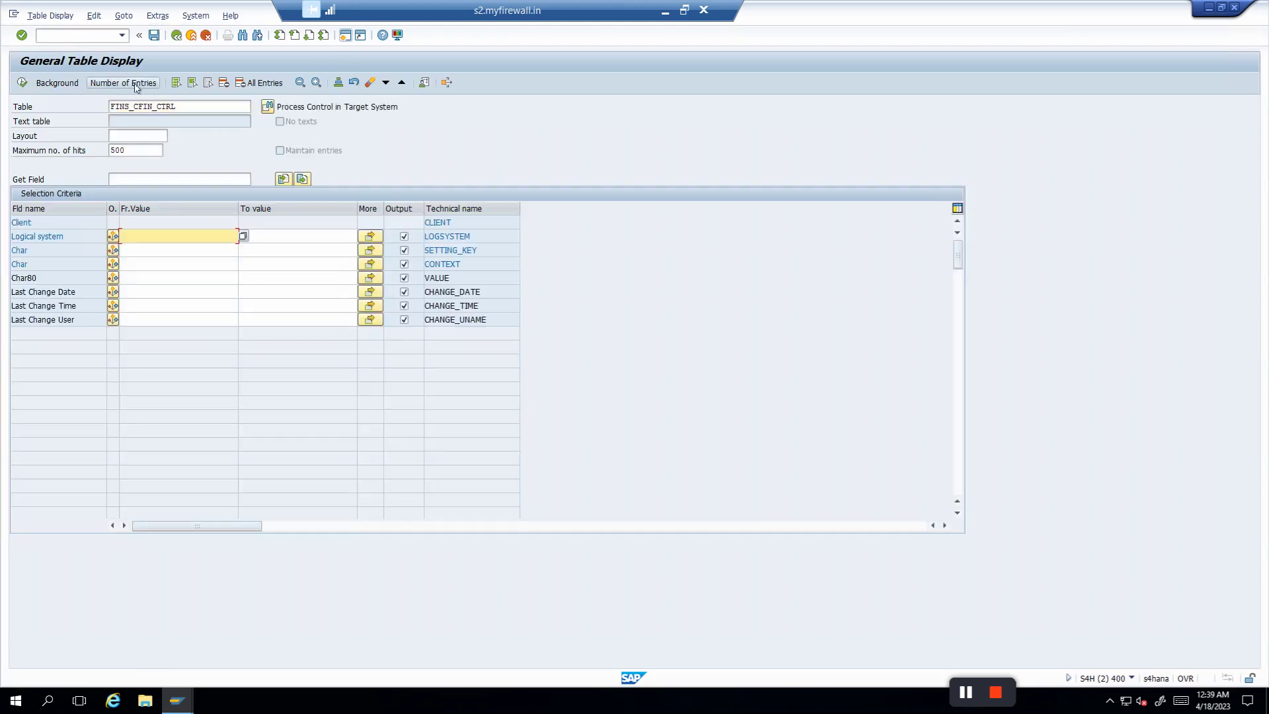
{"action": "left_click", "coordinate": [246, 176]}
{"action": "key", "text": "F8"}
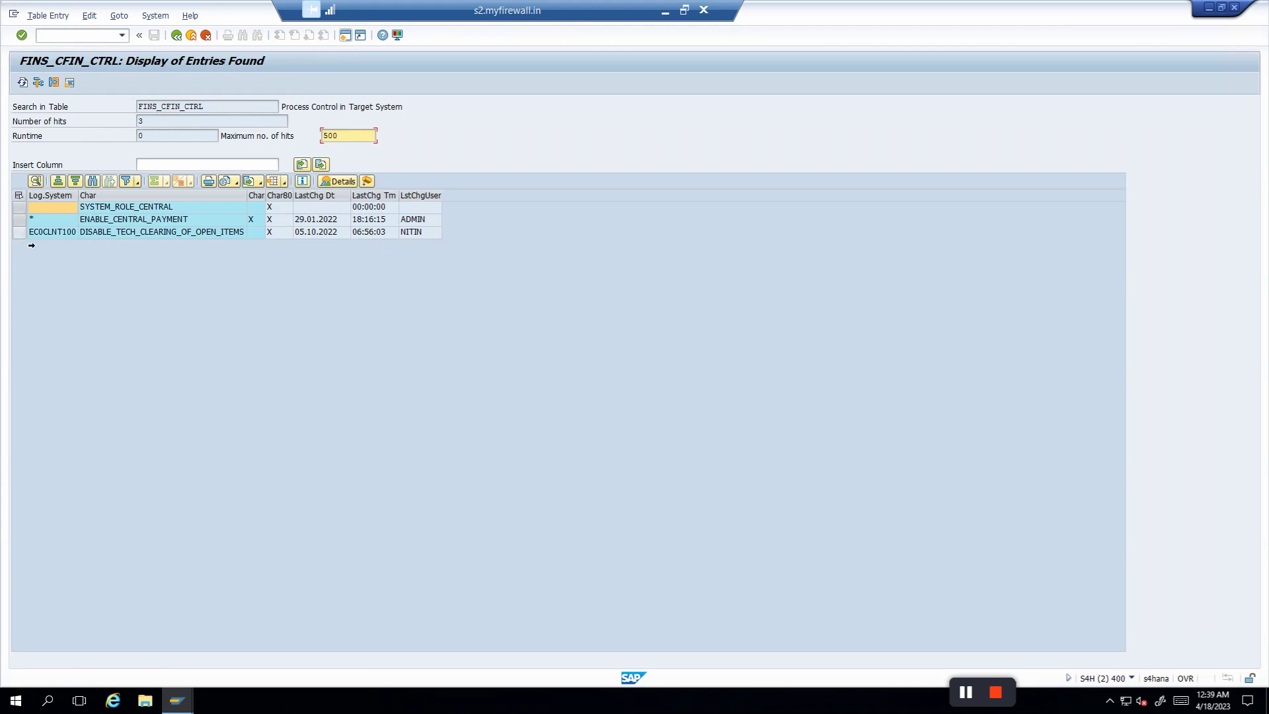
{"action": "left_click", "coordinate": [31, 243]}
{"action": "left_click_drag", "start_coordinate": [33, 231], "coordinate": [33, 213]}
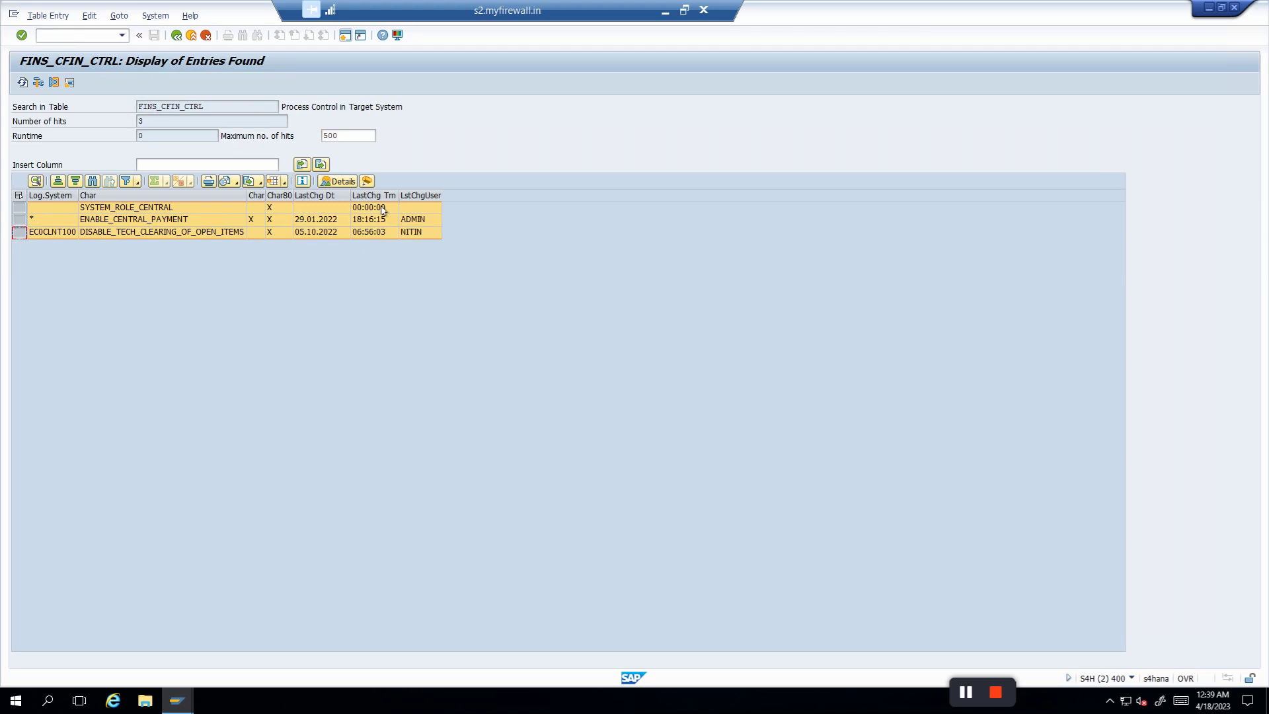
{"action": "left_click", "coordinate": [177, 35]}
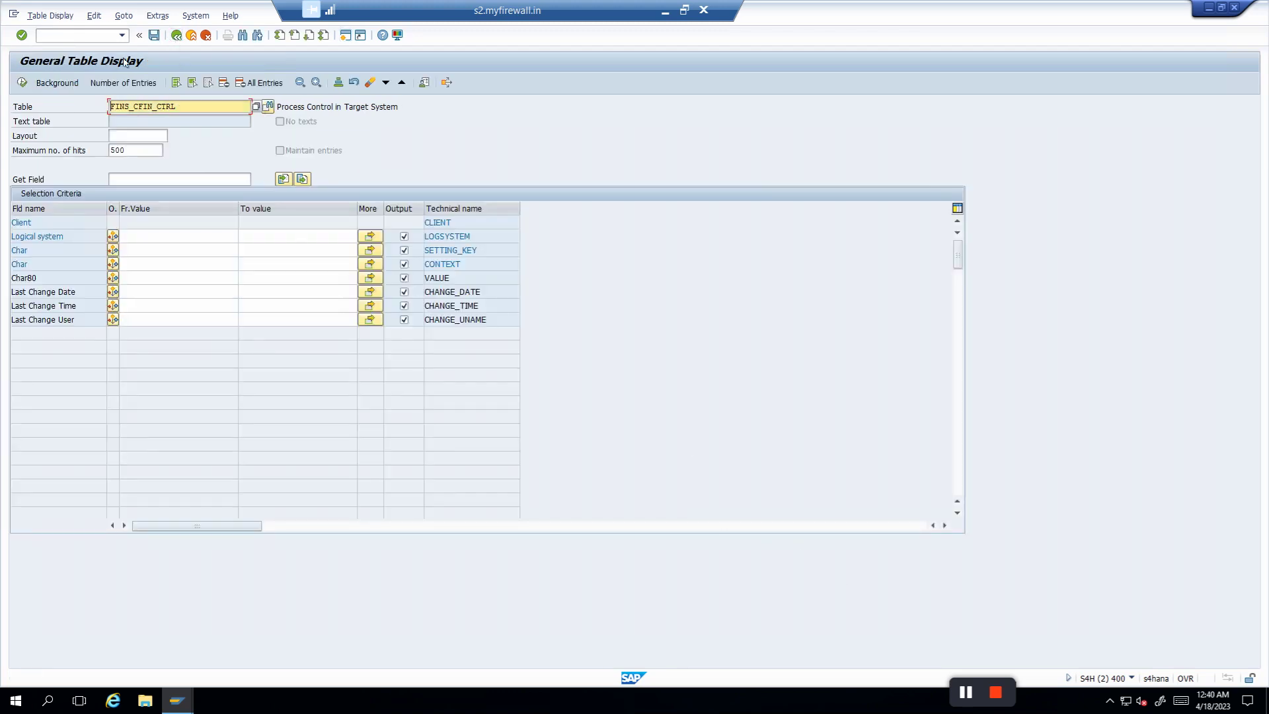
{"action": "left_click", "coordinate": [185, 39]}
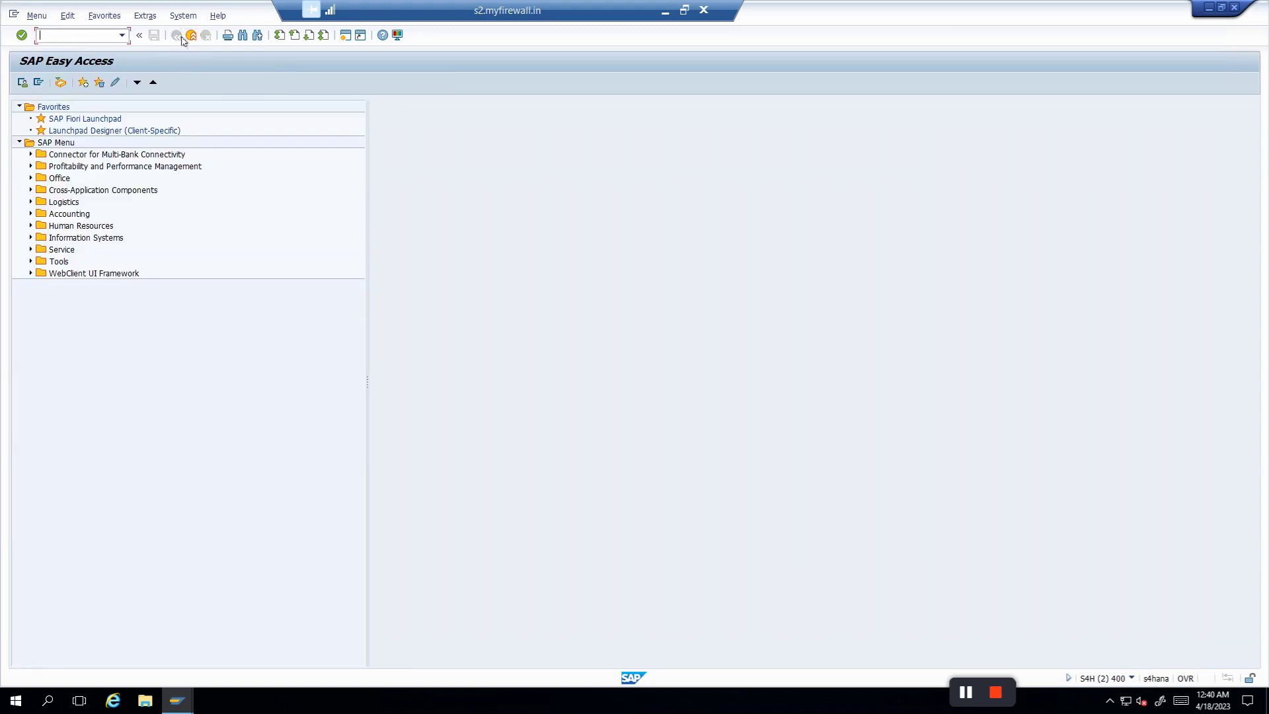